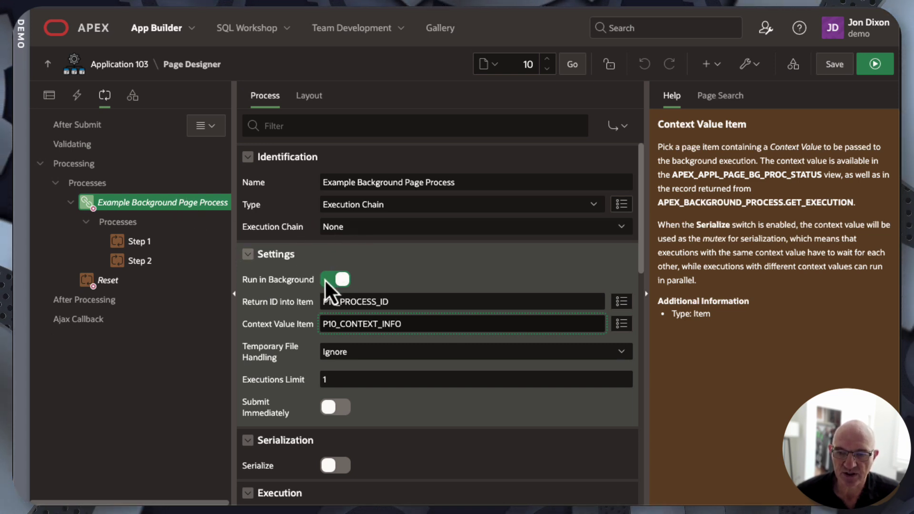
Step: Review the help for the Run in Background, Return ID into Item and Context Value Item settings of the background page process
left_click(292, 280)
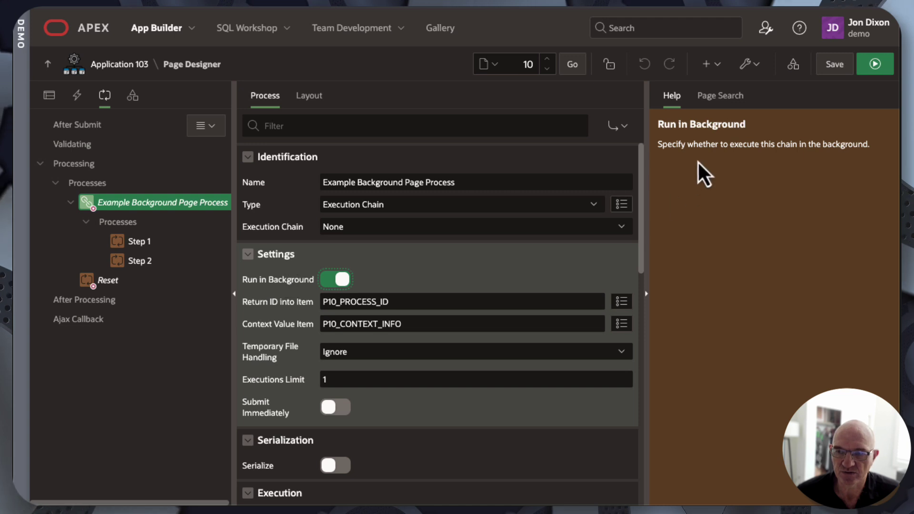
double_click(692, 144)
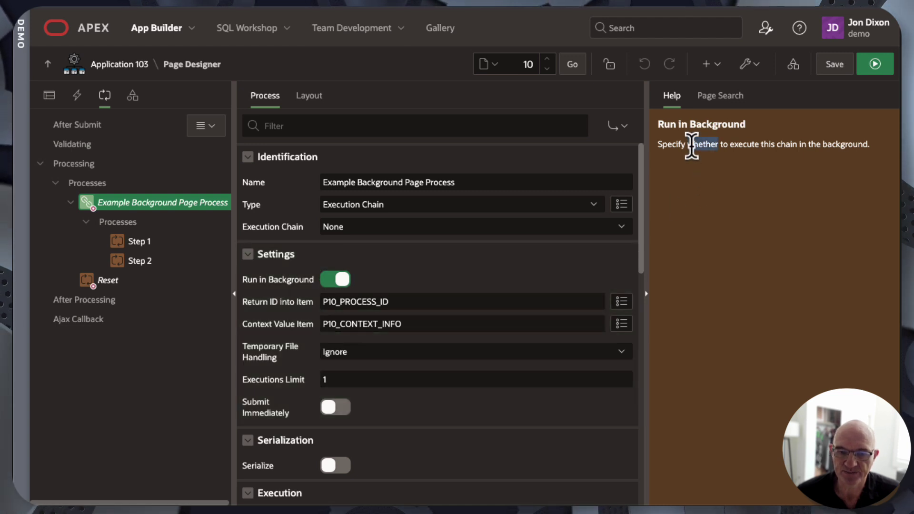
left_click(280, 307)
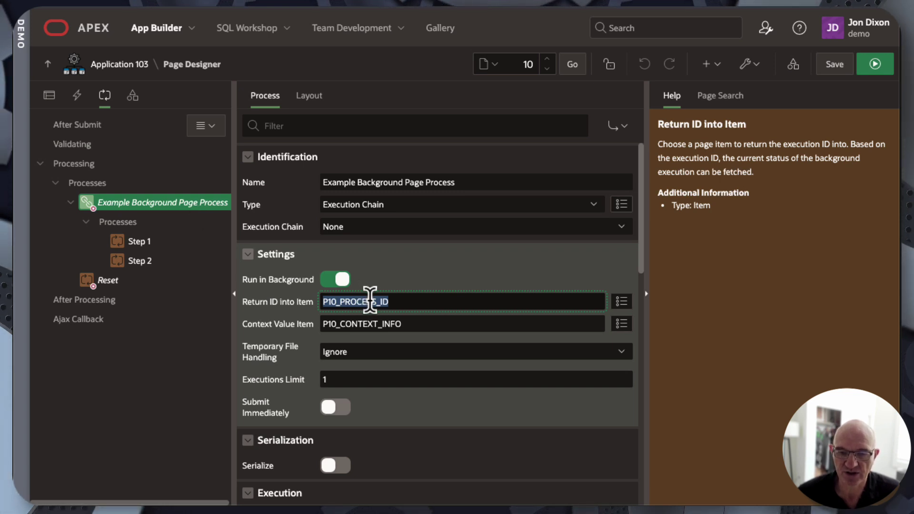
left_click(399, 300)
left_click(270, 296)
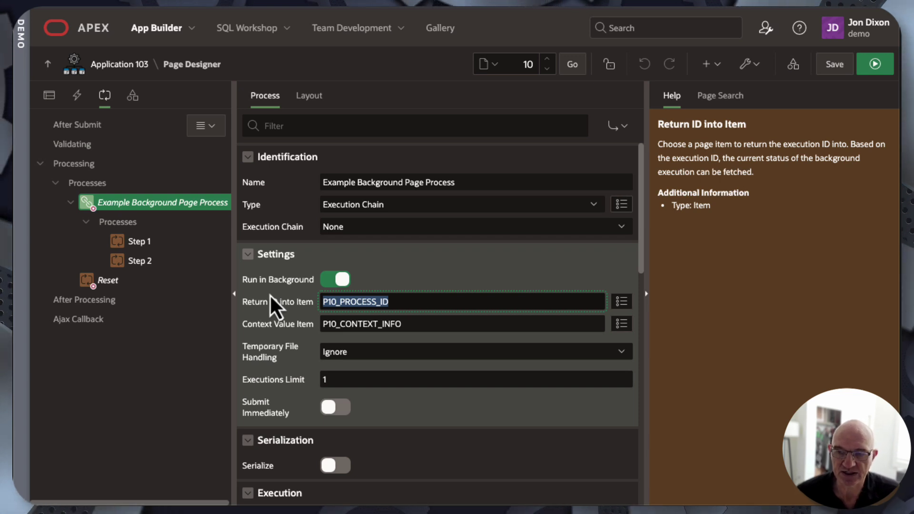
double_click(360, 324)
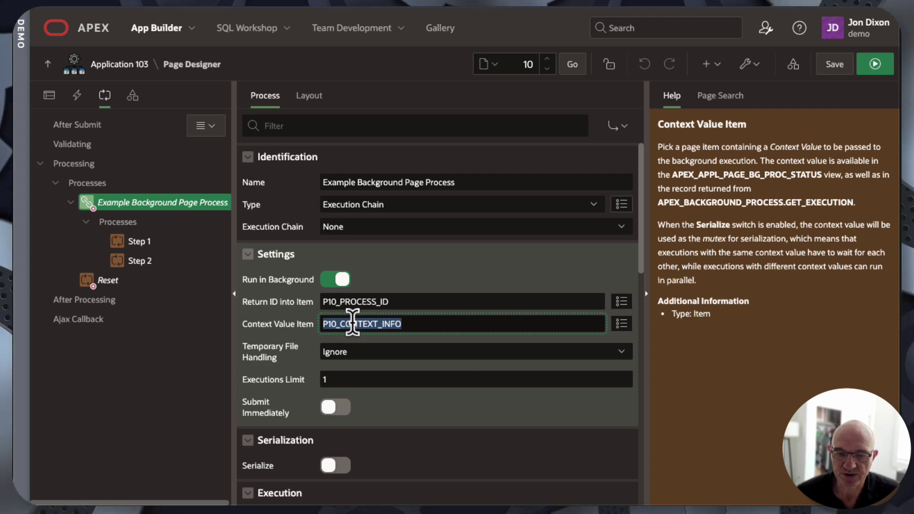
left_click(425, 324)
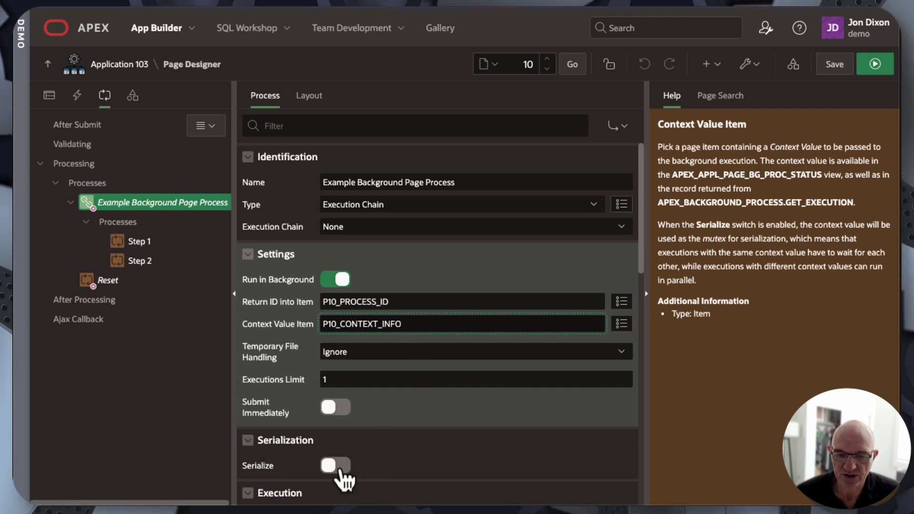
Step: Try out serialization with and without the P10_CONTEXT_INFO context value item, restoring the original settings
left_click(263, 466)
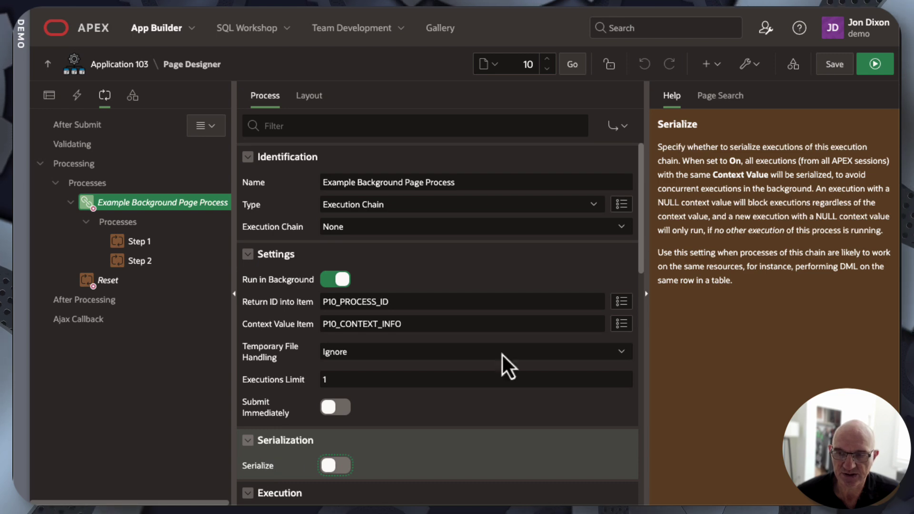
left_click(336, 466)
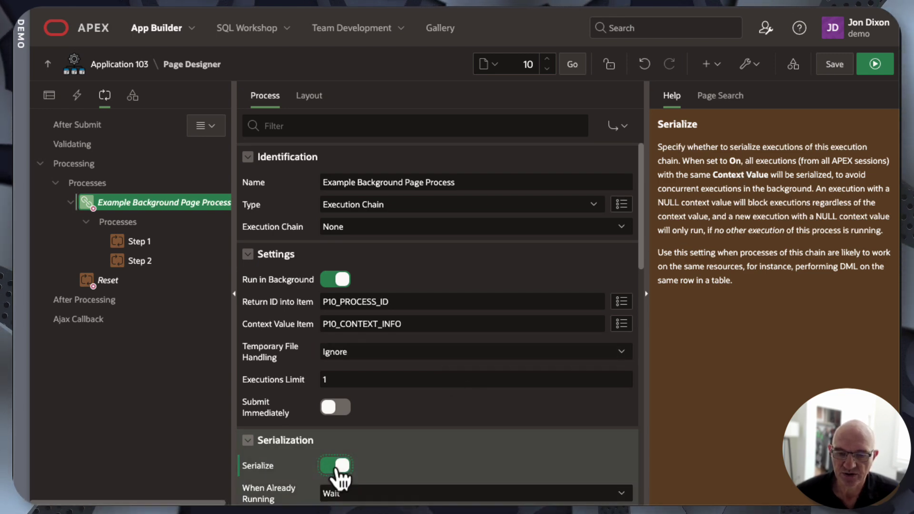
double_click(374, 325)
key("ctrl+c")
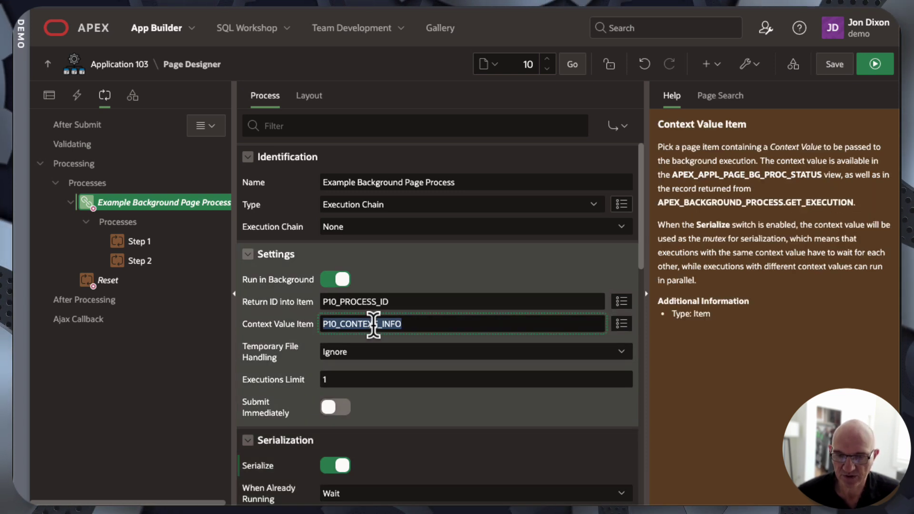
key("BackSpace")
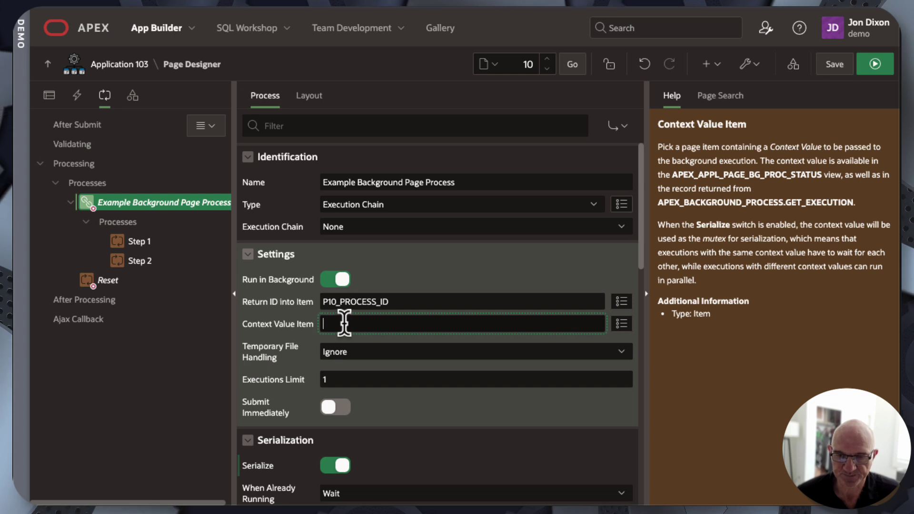
key("ctrl+v")
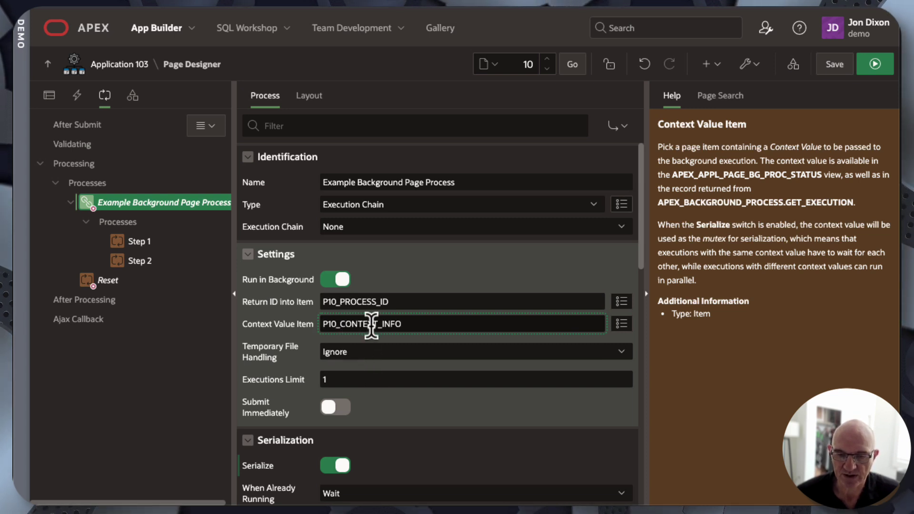
left_click(334, 466)
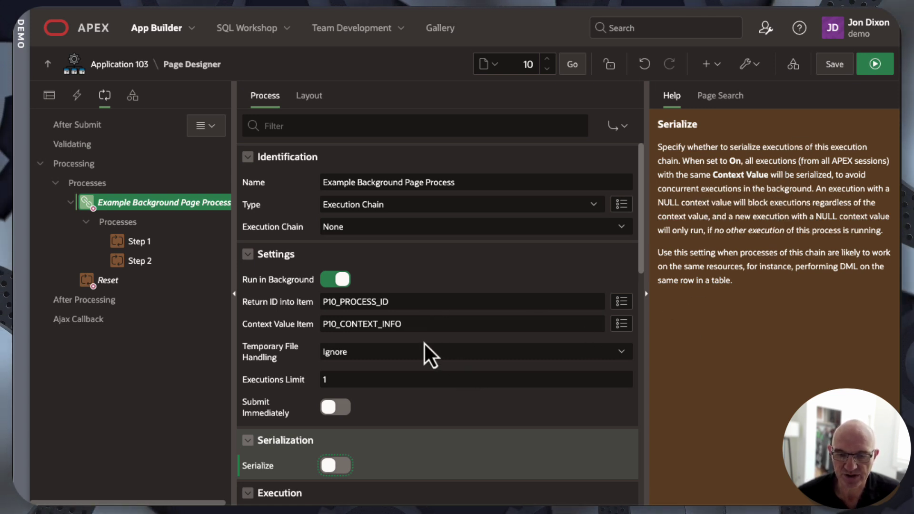
Step: Review the help for Temporary File Handling, focusing on the Move and Copy options
left_click(295, 357)
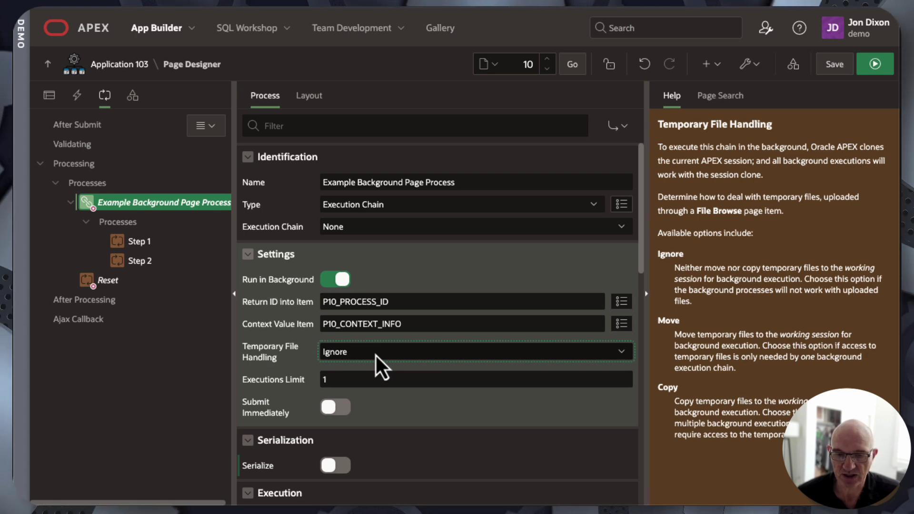
double_click(668, 320)
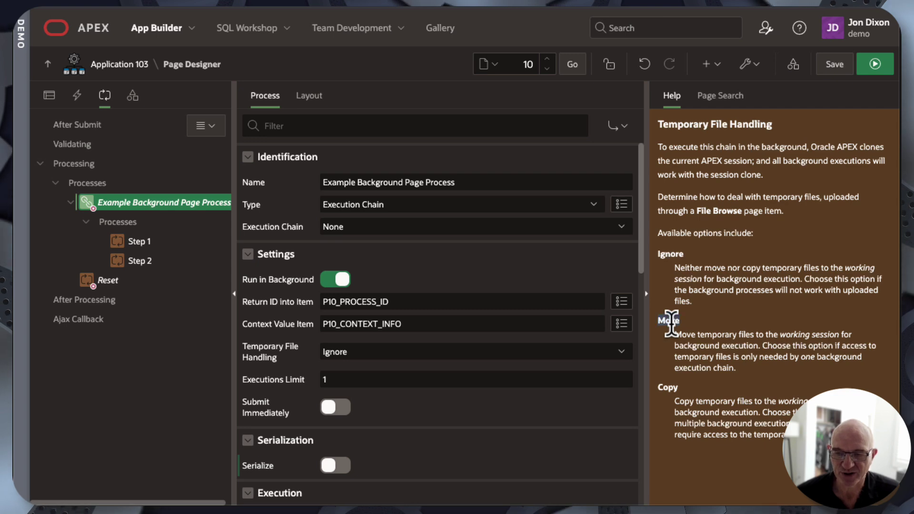
double_click(668, 387)
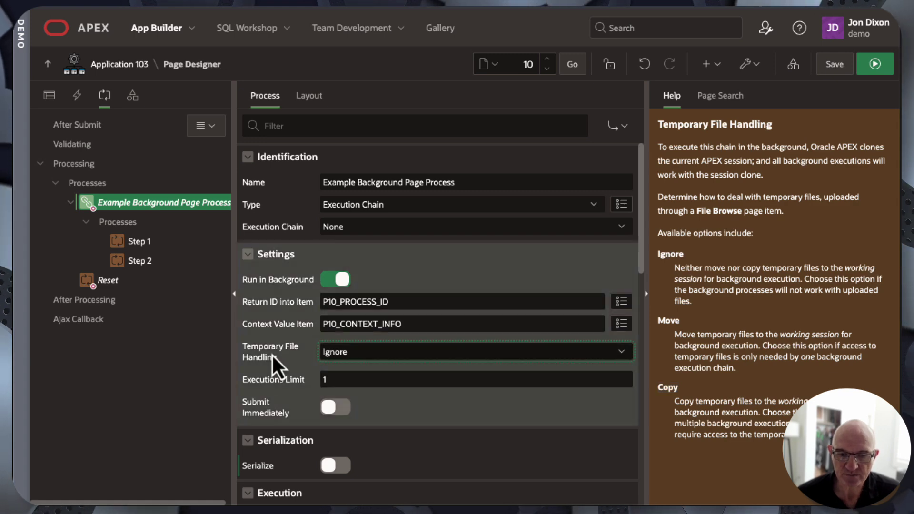
Step: Review the help for the Executions Limit and Submit Immediately settings, keeping the limit at 1
left_click(279, 381)
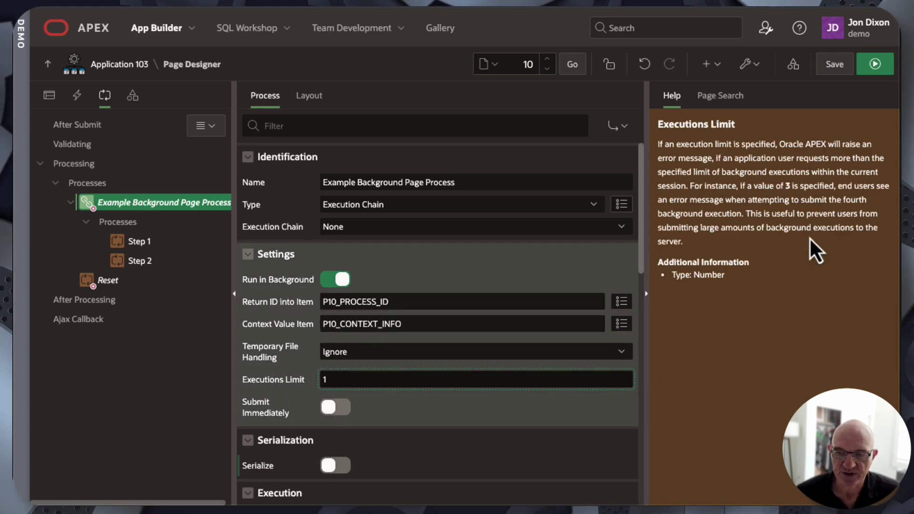
type("1")
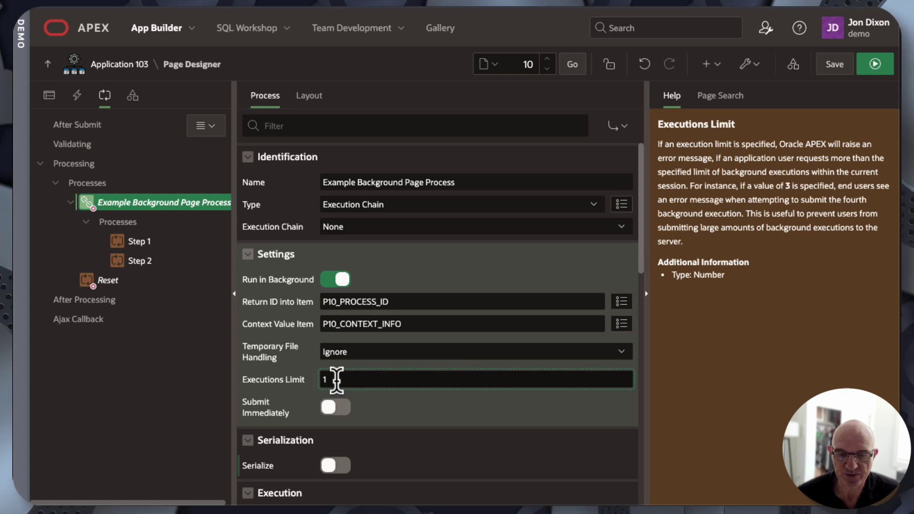
left_click_drag(337, 380, 306, 375)
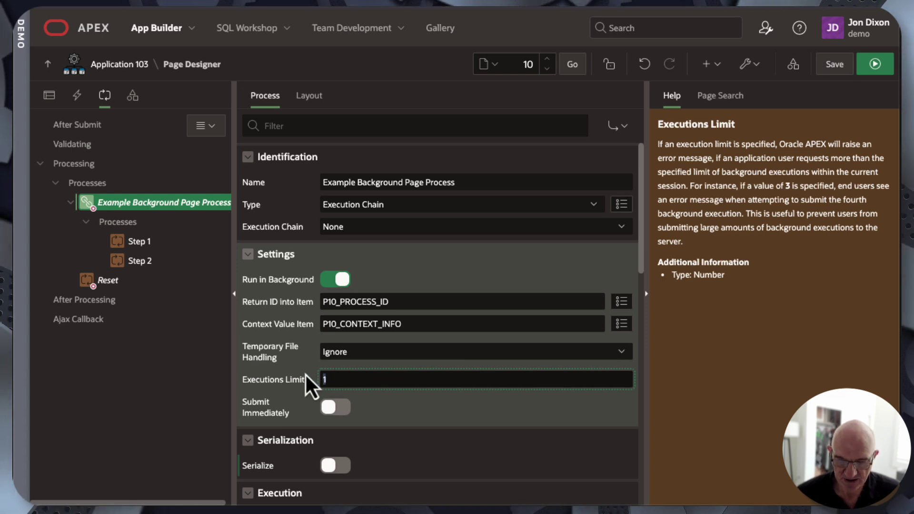
type("3")
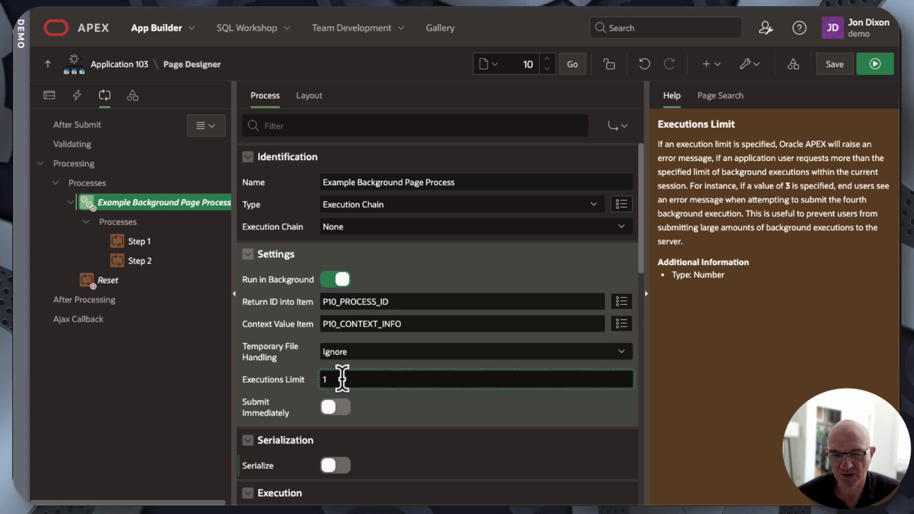
left_click_drag(342, 378, 274, 375)
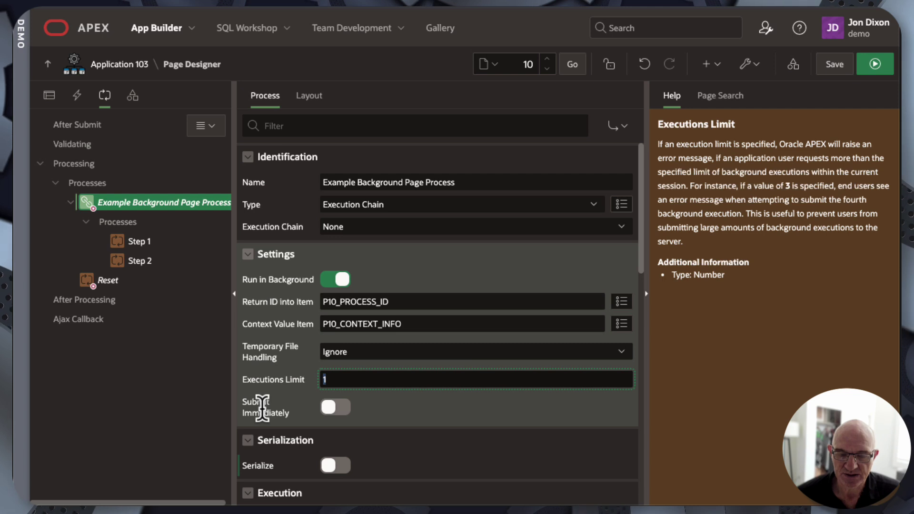
key("Tab")
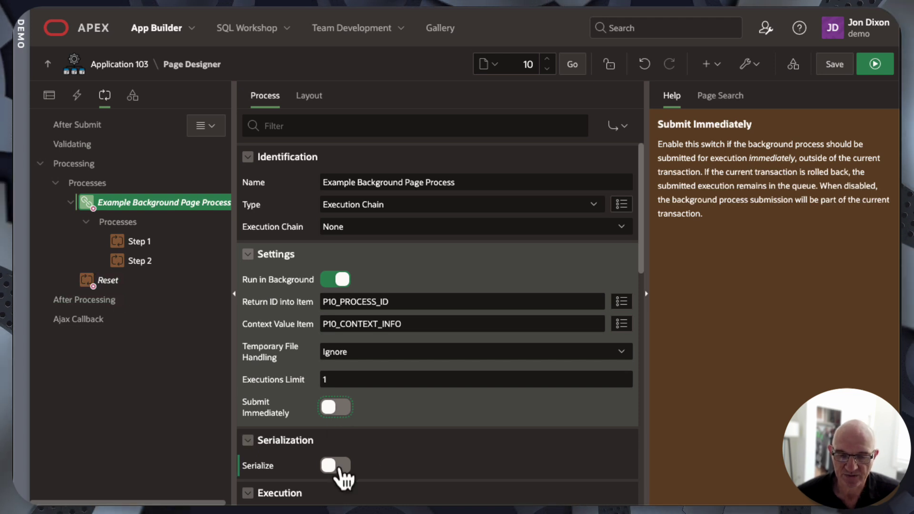
Step: Enable Serialize for the background process and review the Wait and Error options of When Already Running
left_click(337, 470)
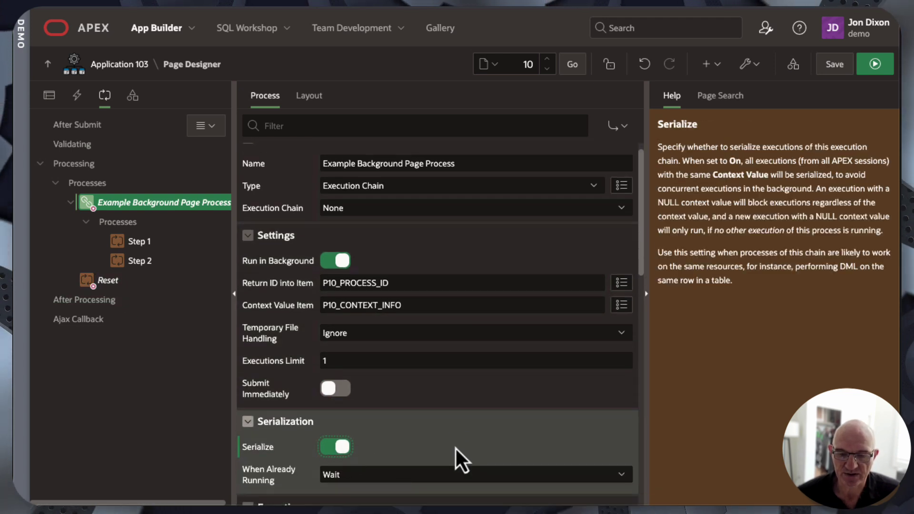
scroll(456, 449, "down", 2)
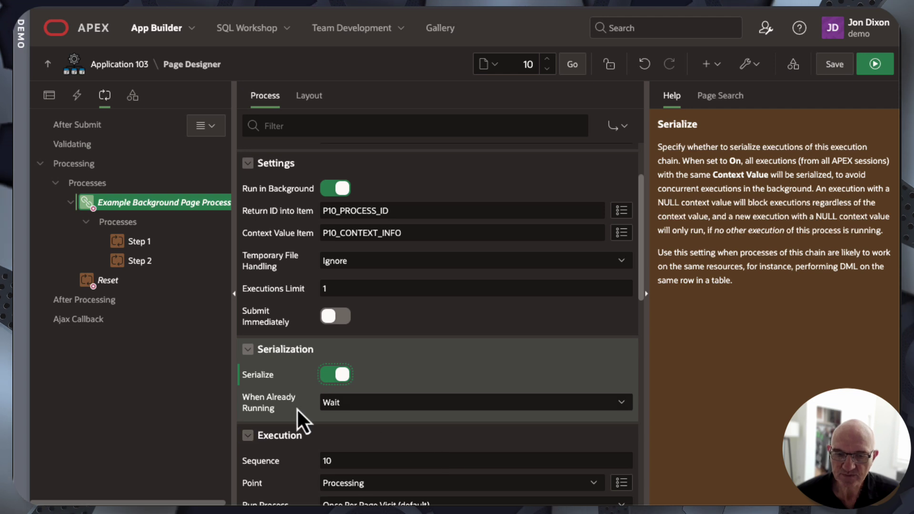
left_click(271, 405)
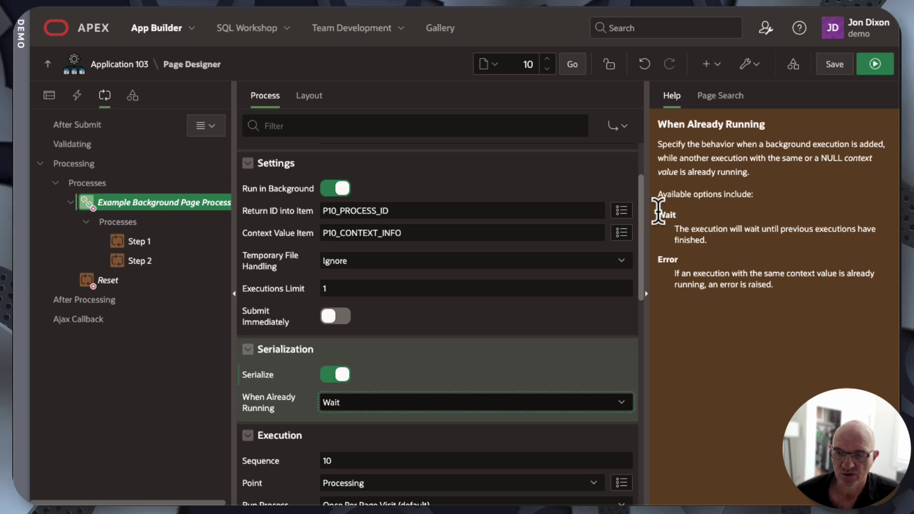
left_click_drag(656, 213, 724, 239)
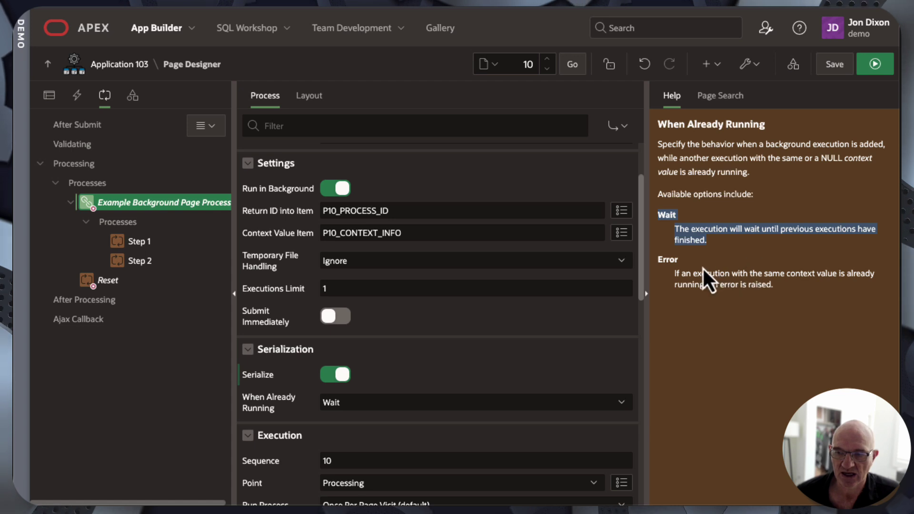
left_click_drag(660, 260, 803, 287)
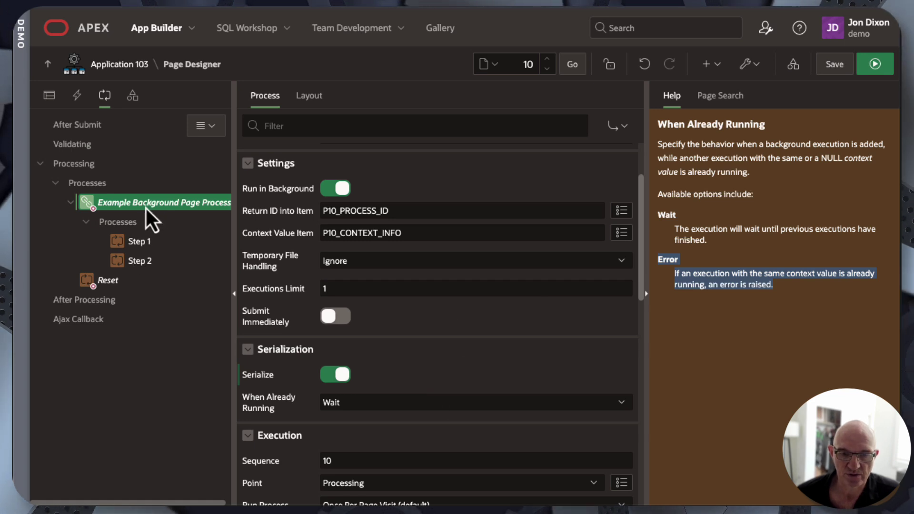
Step: Examine the PL/SQL code of the Step 1 child process, covering the apex_background_process.set_status and dbms_session.sleep calls
left_click(141, 244)
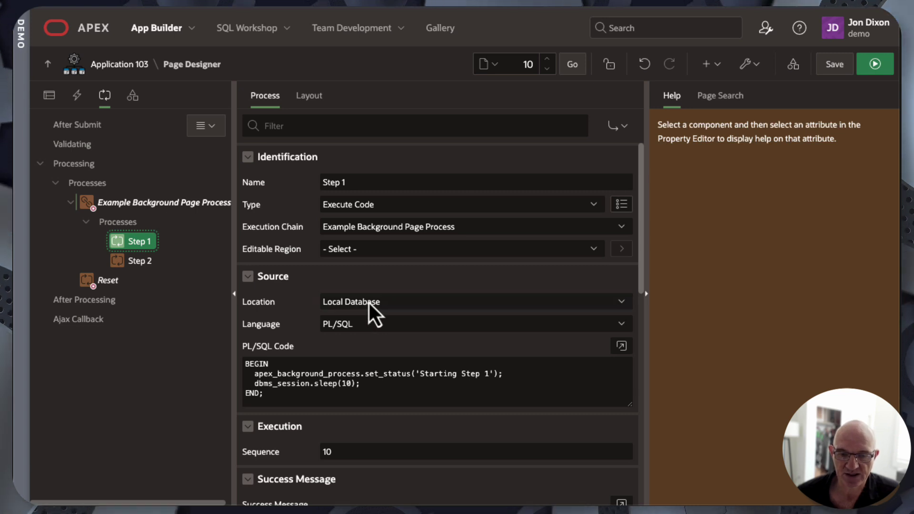
left_click(520, 374)
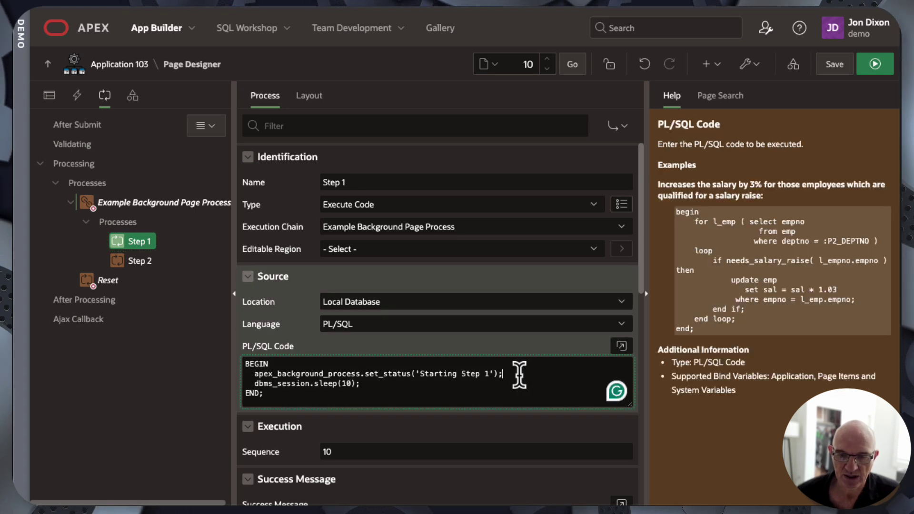
left_click_drag(521, 374, 241, 374)
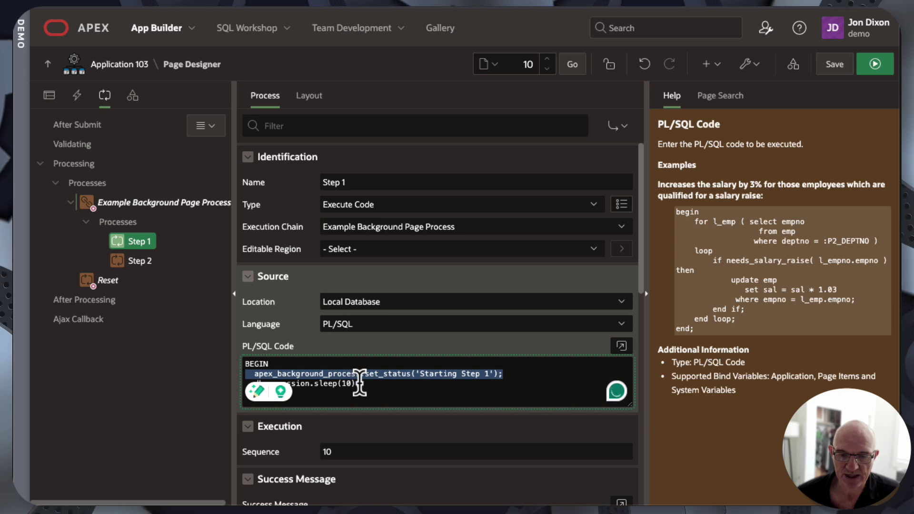
left_click(400, 375)
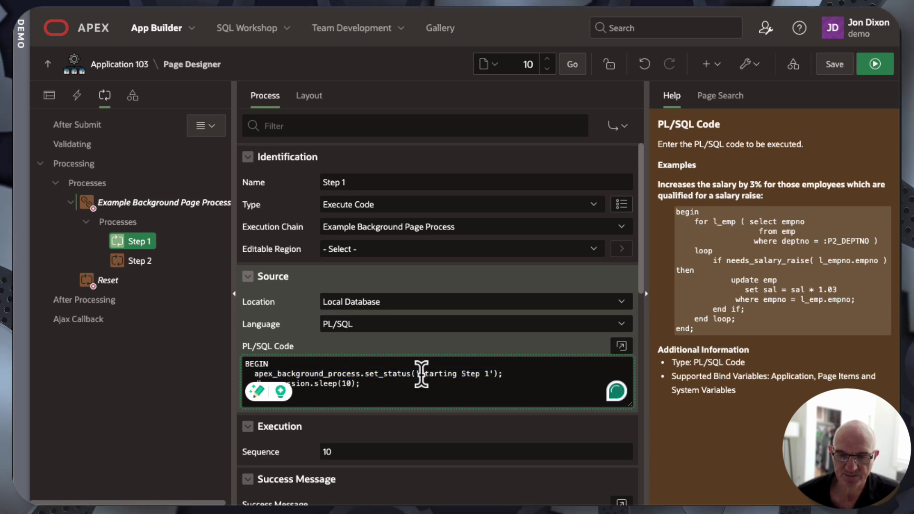
left_click_drag(421, 373, 487, 374)
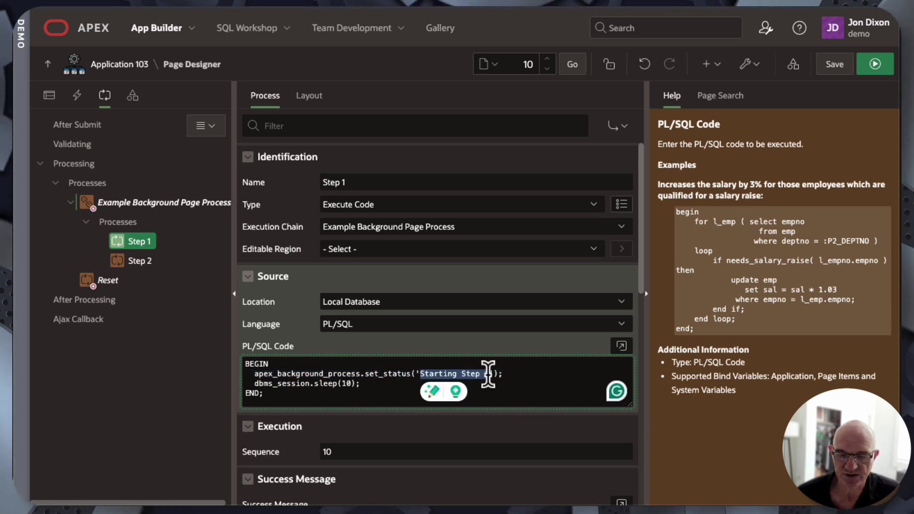
left_click(528, 374)
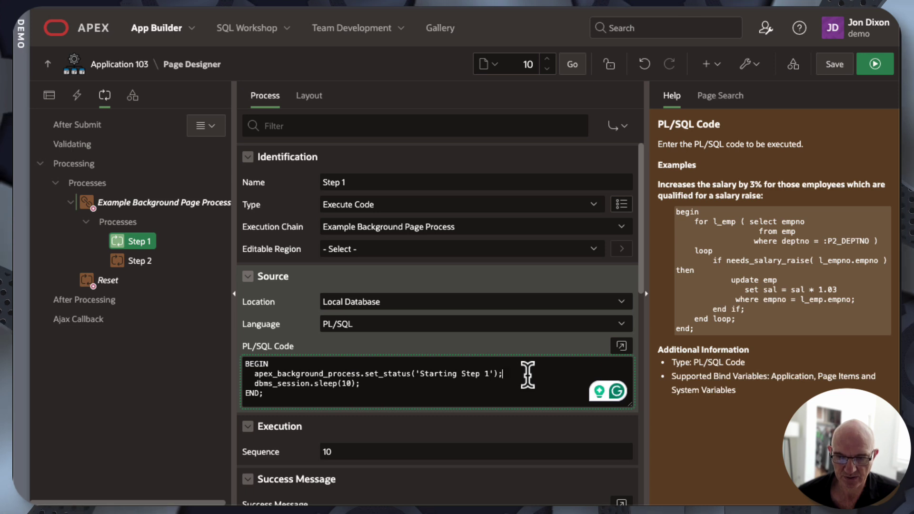
key("shift+Home")
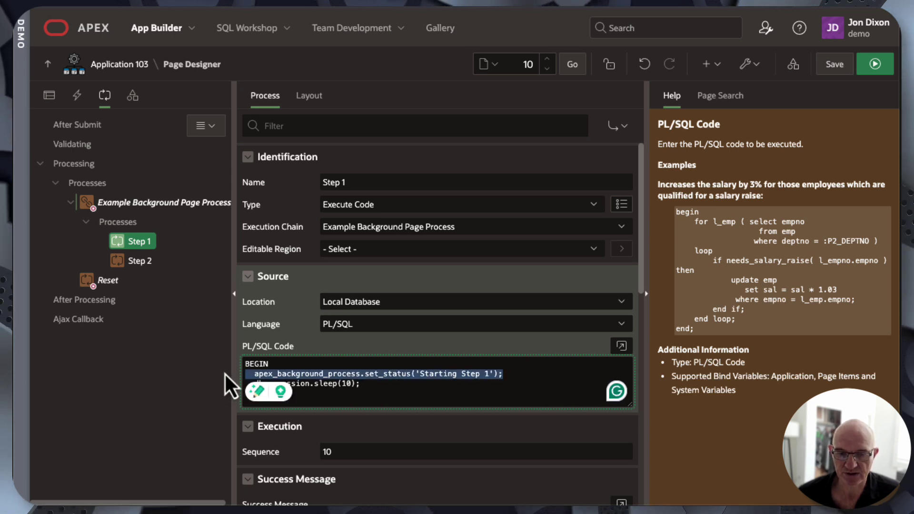
left_click(371, 383)
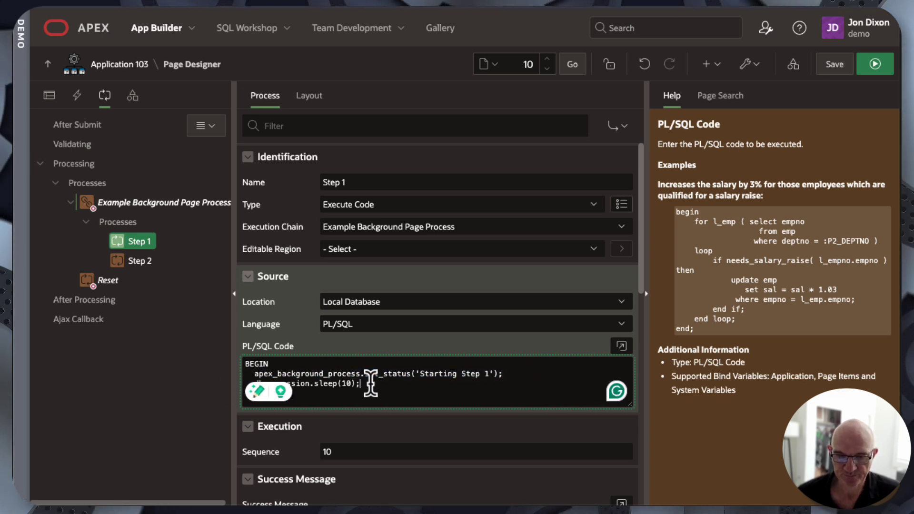
left_click_drag(371, 383, 240, 376)
left_click(381, 385)
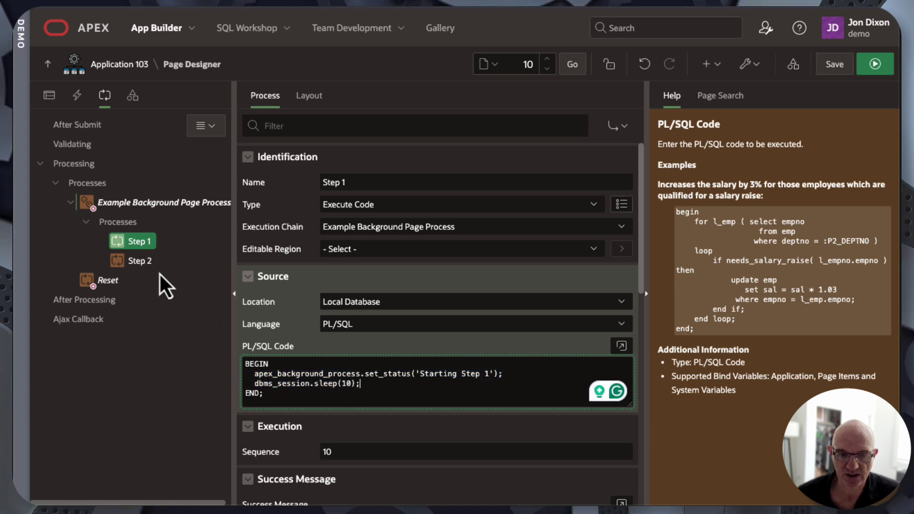
Step: Examine the PL/SQL code of the Step 2 child process, covering the set_status and dbms_session.sleep calls
left_click(141, 263)
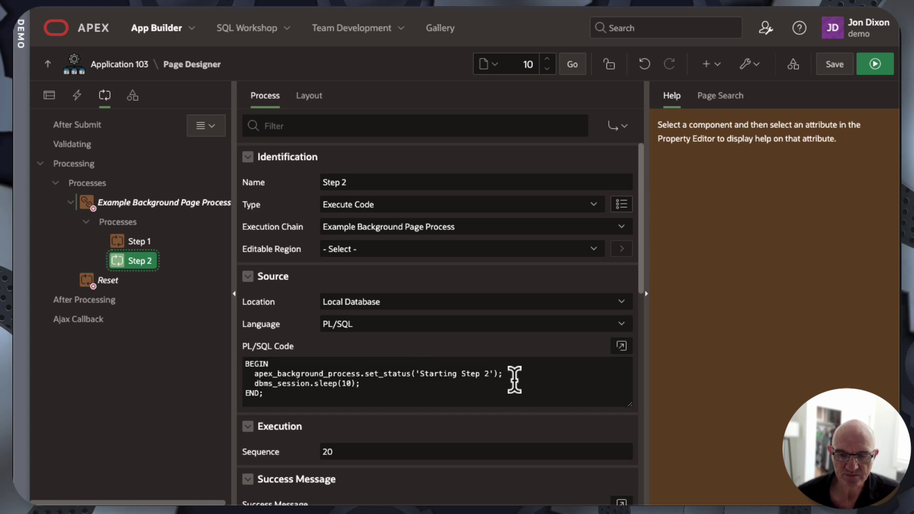
left_click(513, 375)
left_click(242, 375, "shift")
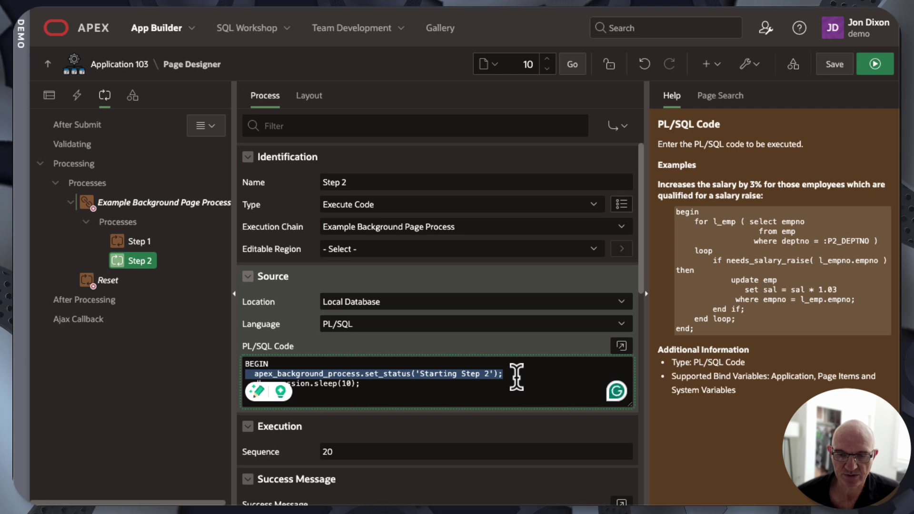
left_click(461, 383)
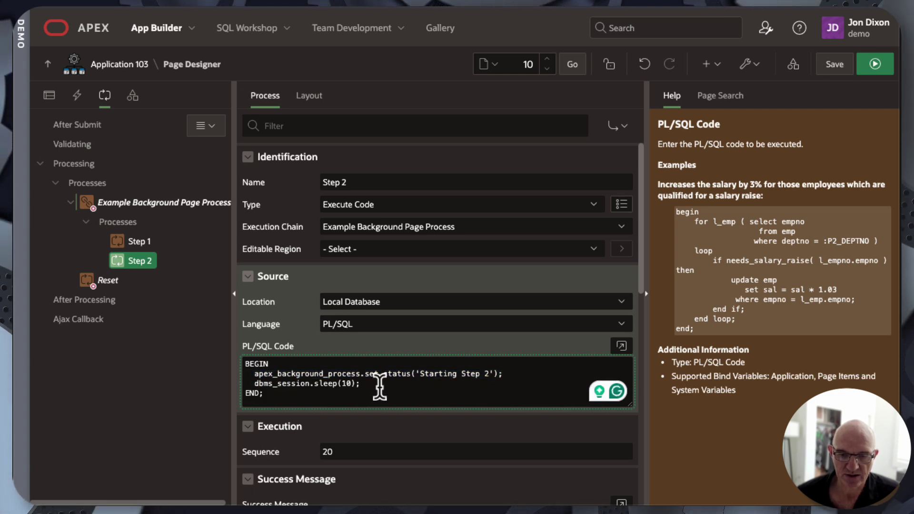
left_click_drag(378, 384, 180, 377)
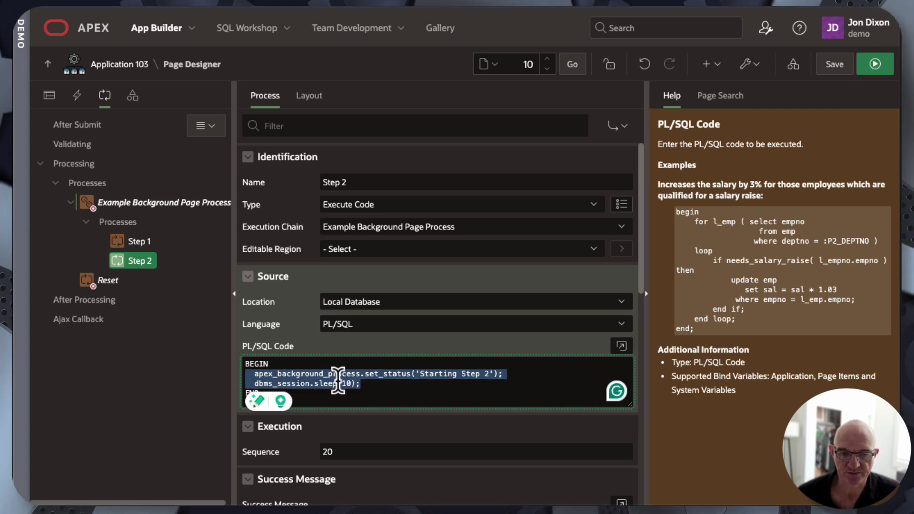
left_click(320, 366)
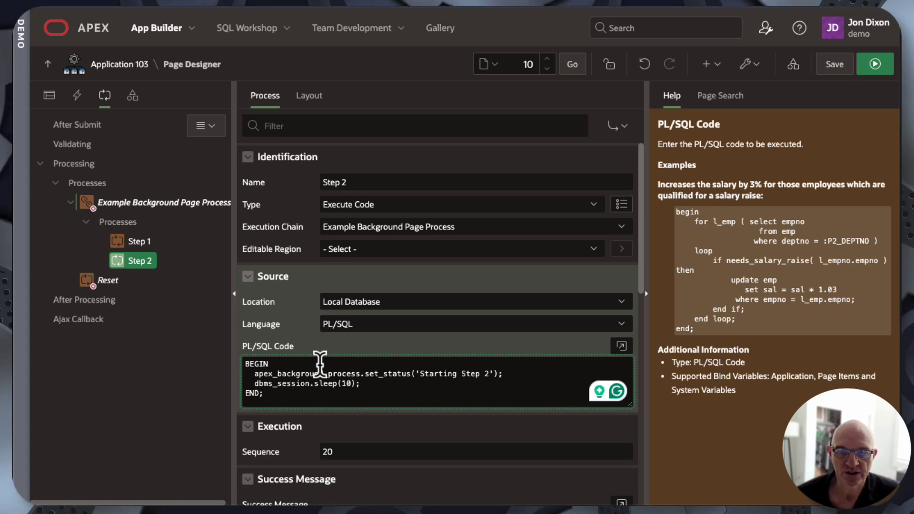
Step: Open the application definition from the shared components and locate the Maximum Background Page Process Jobs setting
left_click(794, 71)
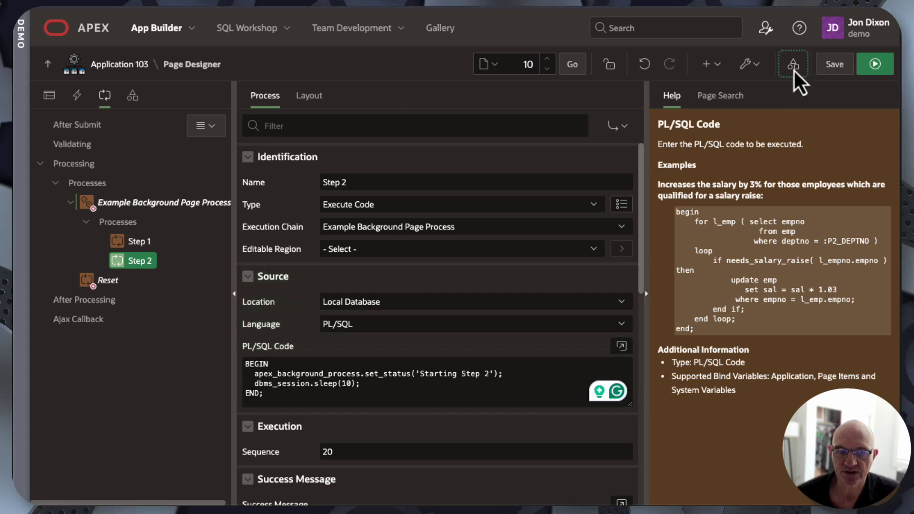
left_click(455, 149)
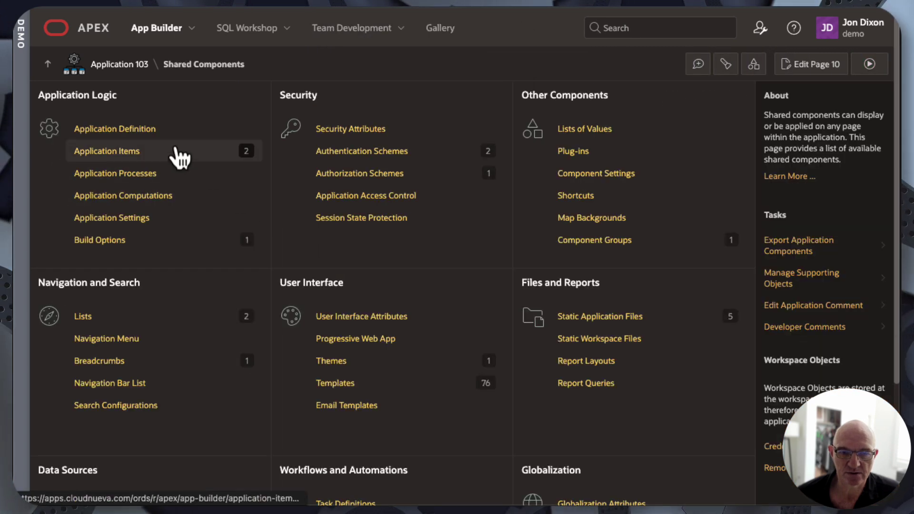
left_click(149, 139)
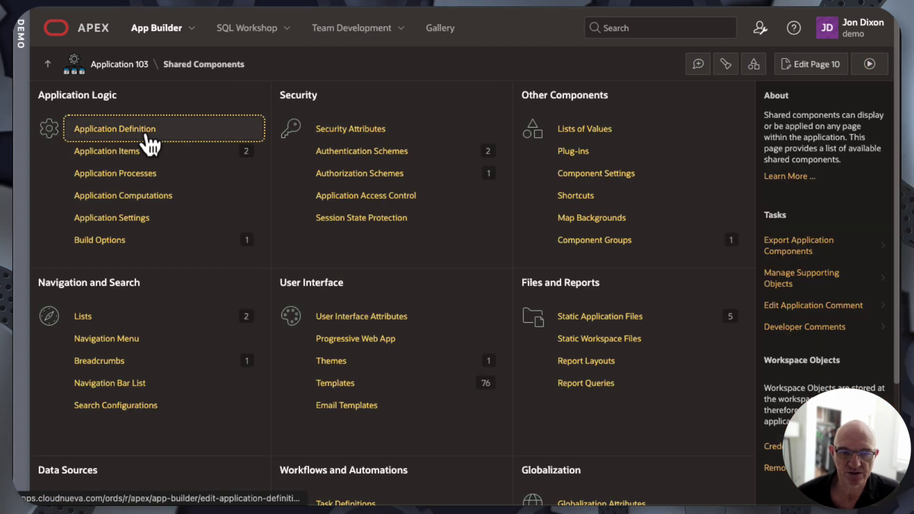
scroll(493, 344, "down", 10)
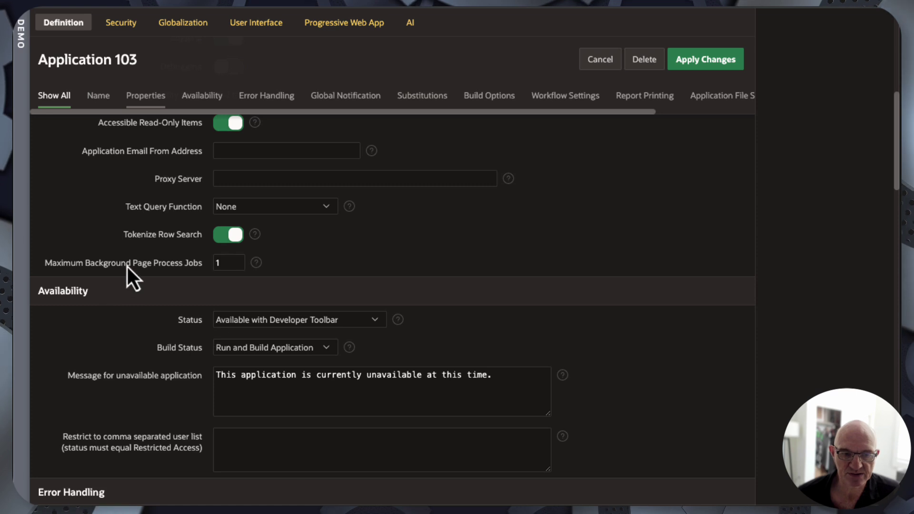
triple_click(126, 266)
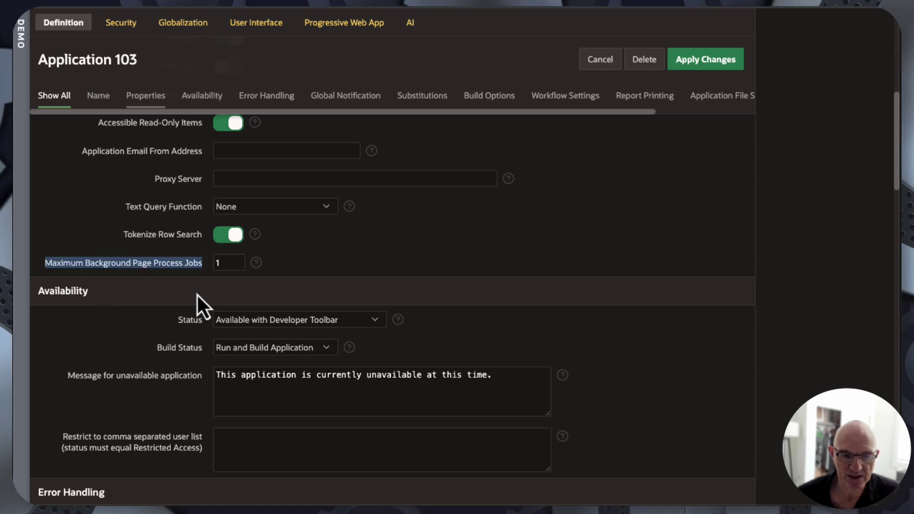
Step: Review the help for Maximum Background Page Process Jobs, focusing on the effect of setting it to zero
left_click(256, 263)
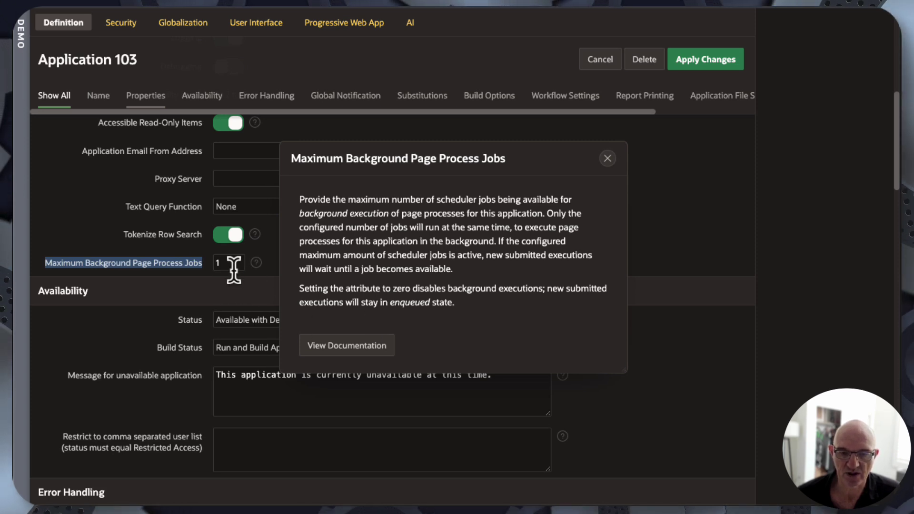
left_click_drag(332, 301, 454, 313)
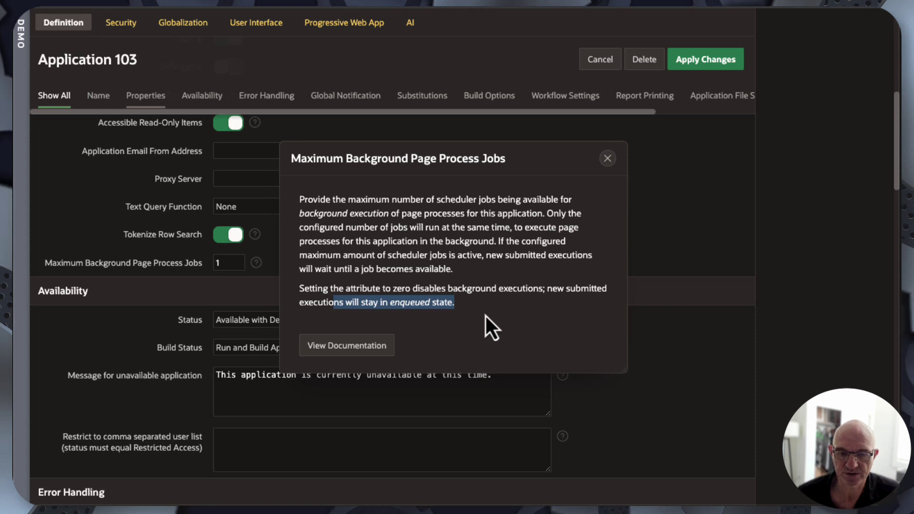
left_click(608, 158)
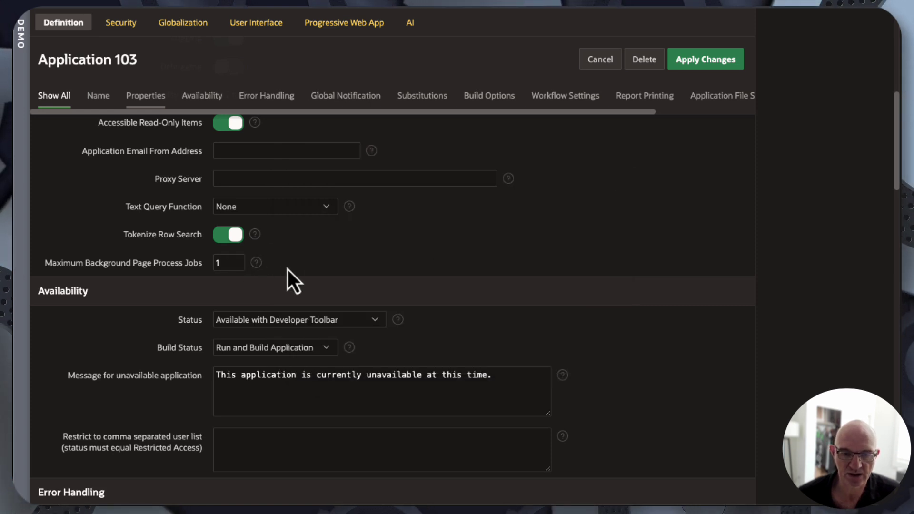
left_click(232, 264)
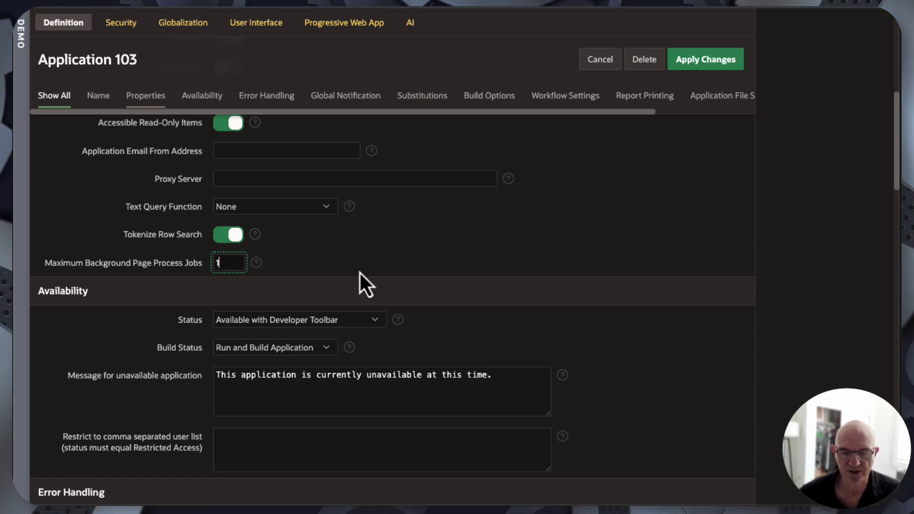
Step: Change from the DEMO workspace to Administration Services
scroll(360, 273, "up", 15)
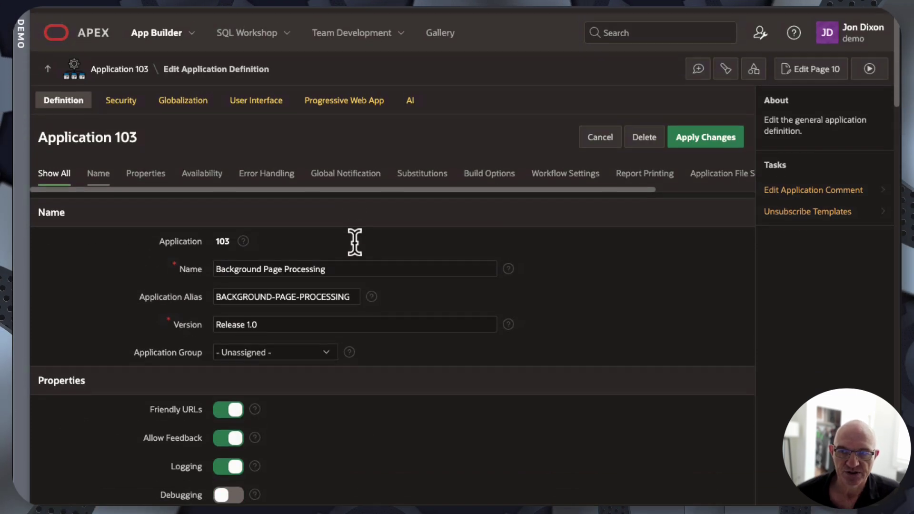
left_click(761, 30)
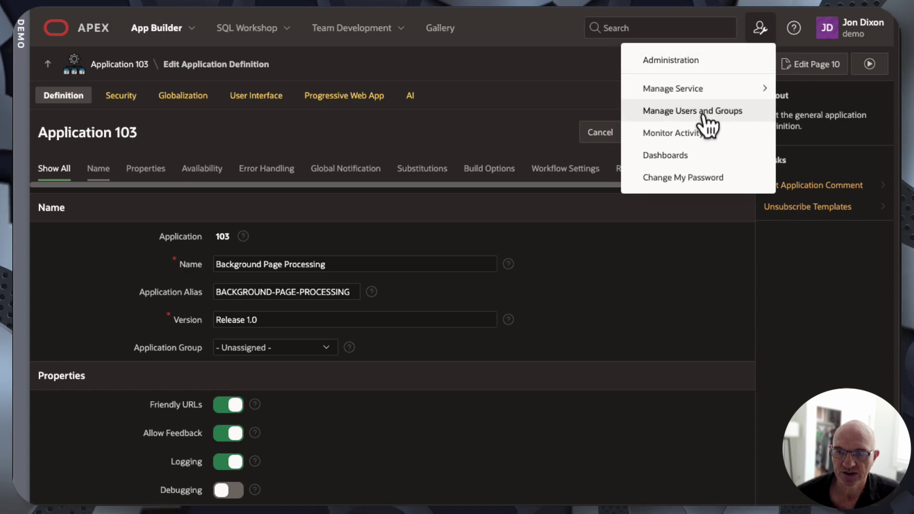
left_click(857, 37)
key("Escape")
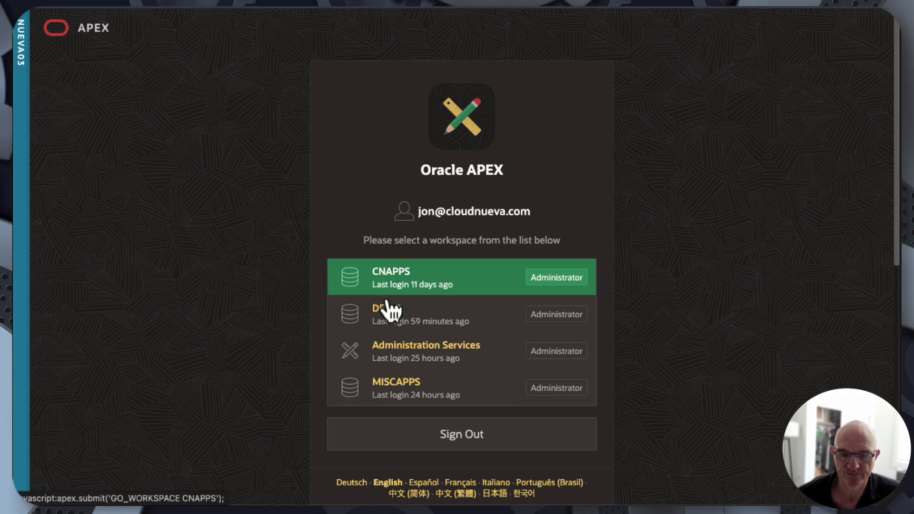
left_click(404, 363)
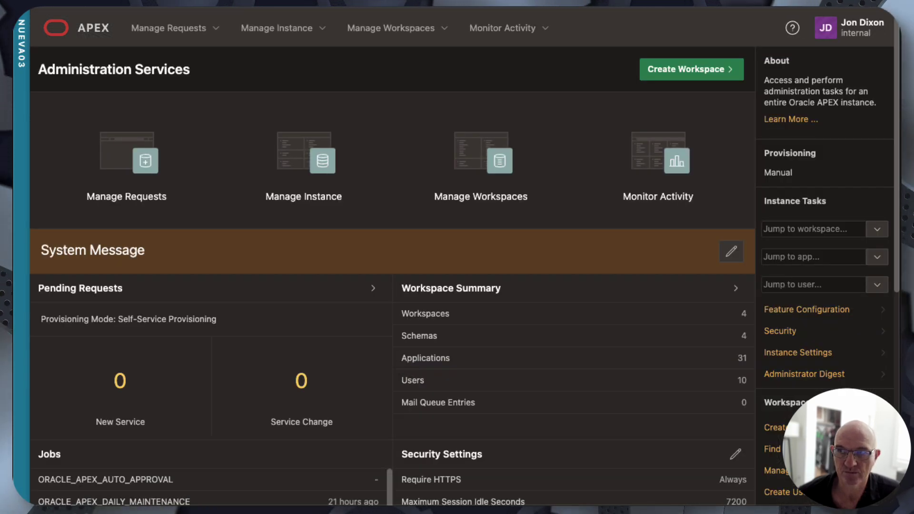
Step: Open the Background Jobs section of the Instance Settings
left_click(304, 173)
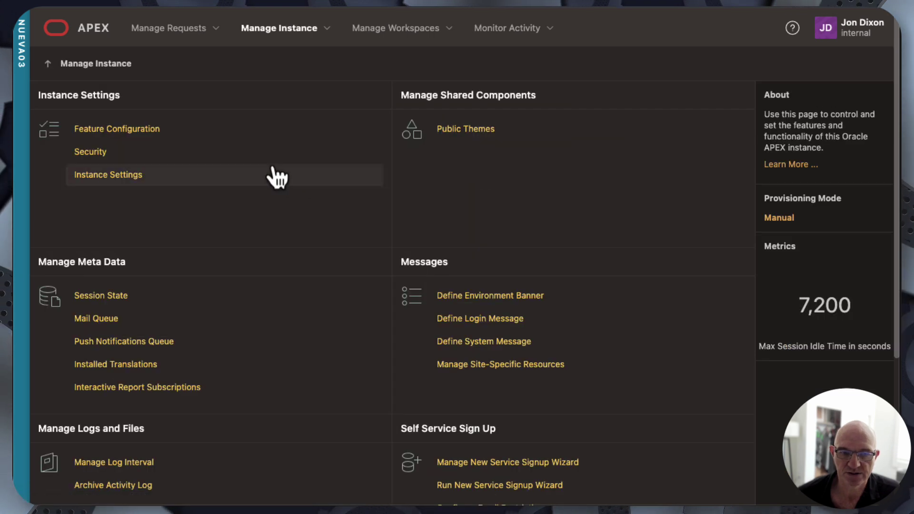
left_click(127, 177)
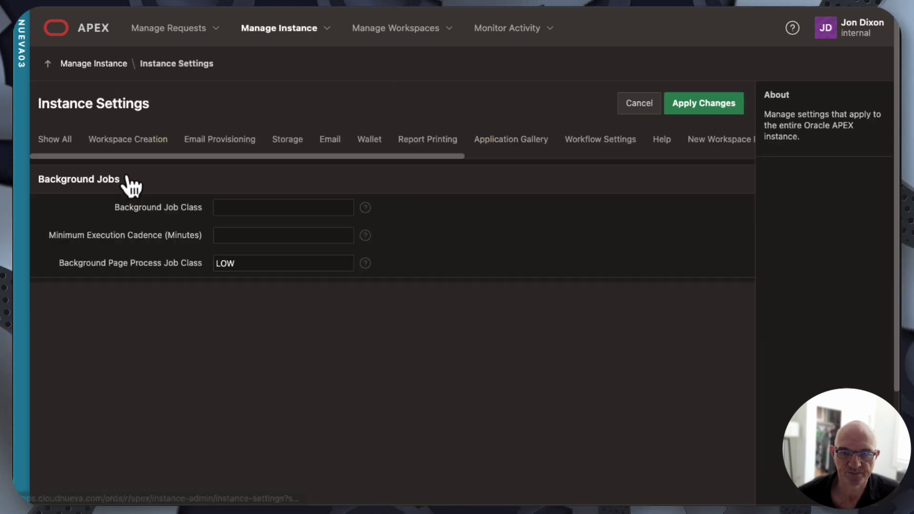
scroll(500, 147, "right", 5)
scroll(504, 148, "right", 3)
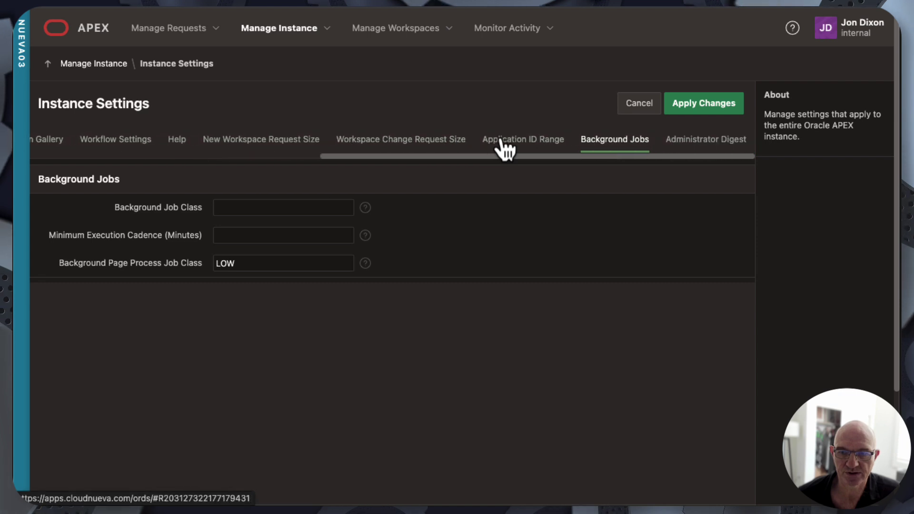
left_click(605, 151)
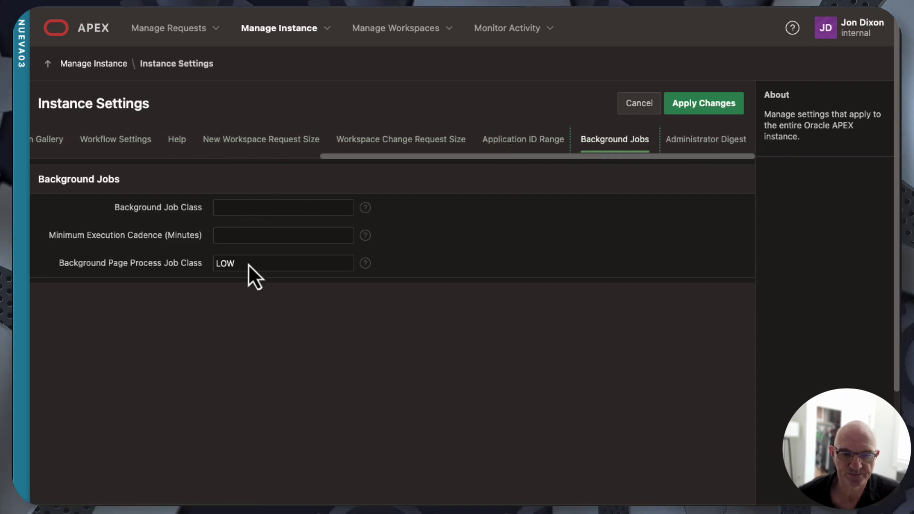
Step: Review the Background Page Process Job Class setting and its help, including the example for creating and assigning a job class
left_click_drag(58, 267, 199, 271)
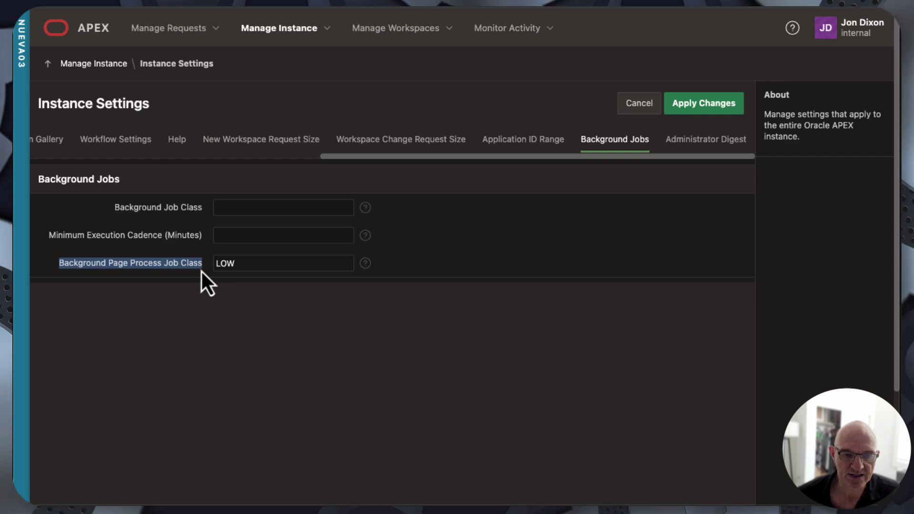
left_click(258, 264)
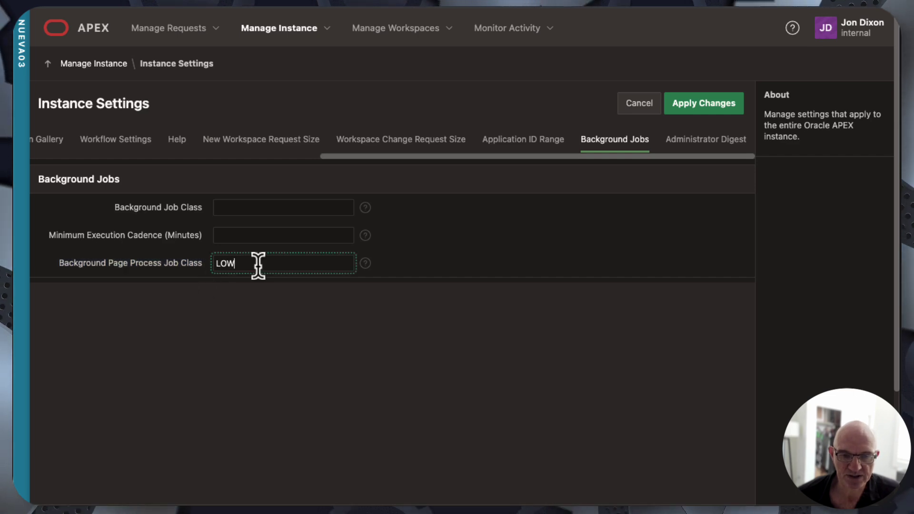
left_click(365, 264)
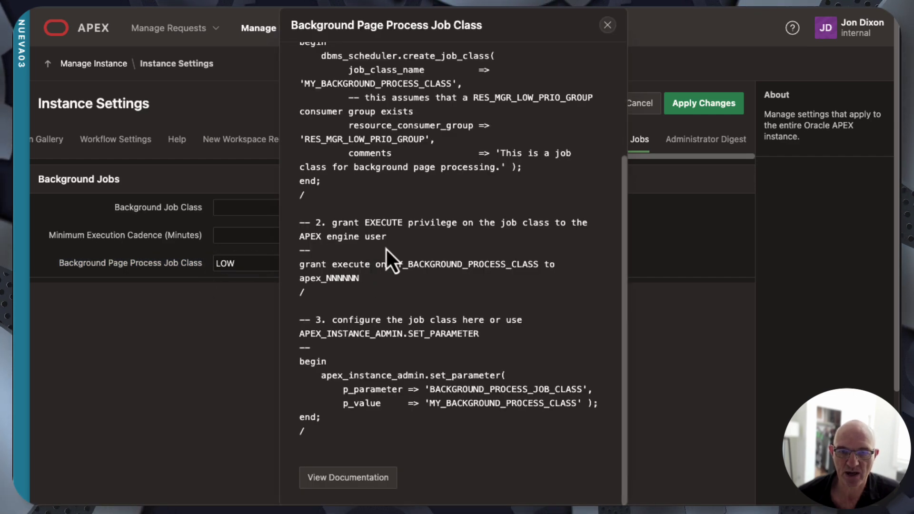
scroll(386, 248, "up", 5)
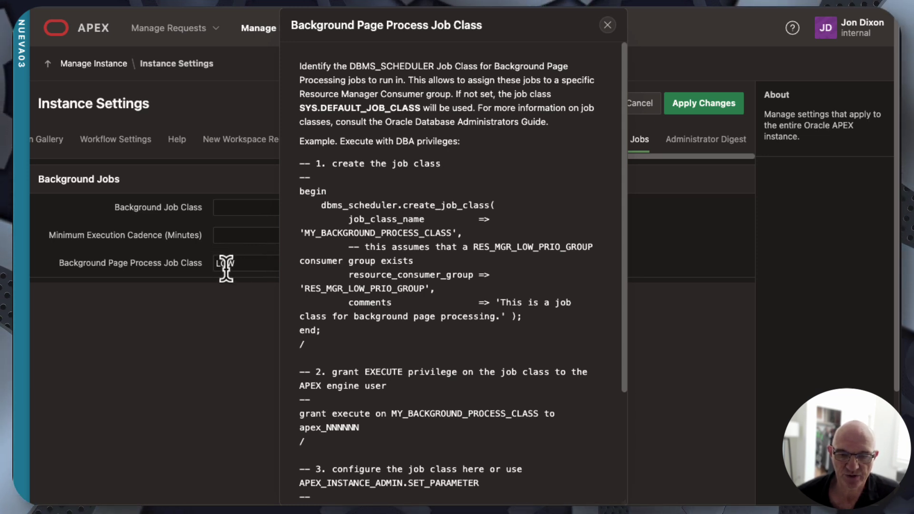
left_click(608, 24)
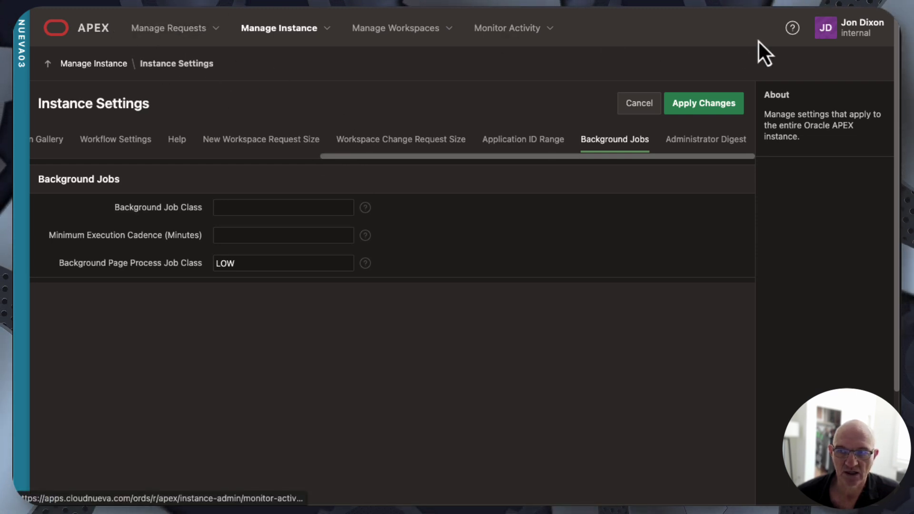
Step: Switch back to the DEMO workspace and open the Background Page Processing application in App Builder
left_click(872, 33)
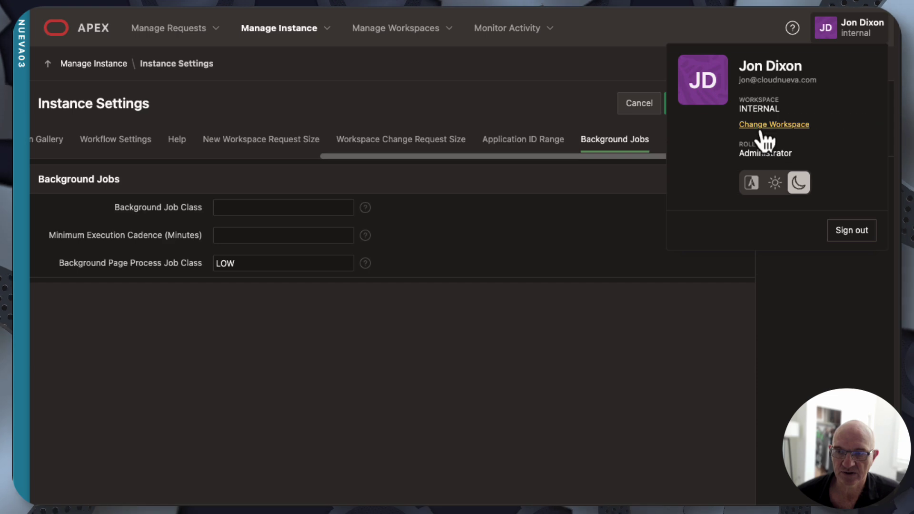
key("Escape")
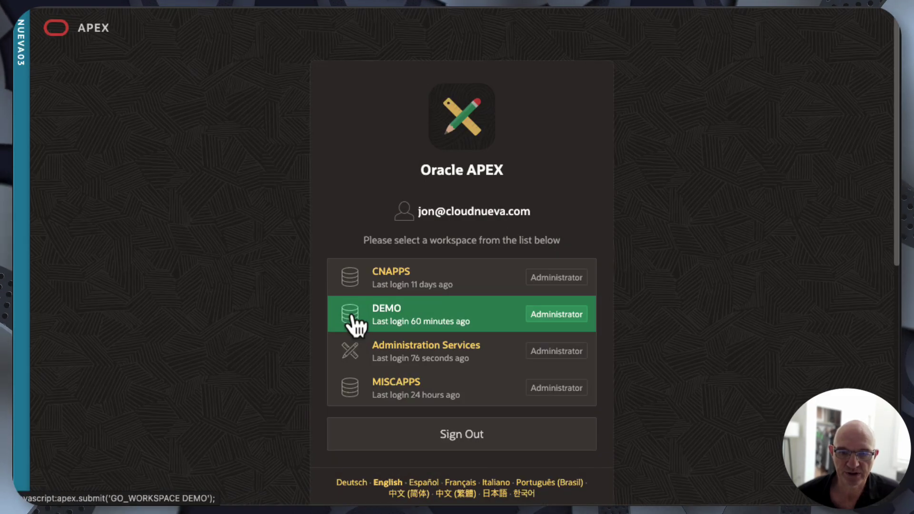
left_click(384, 320)
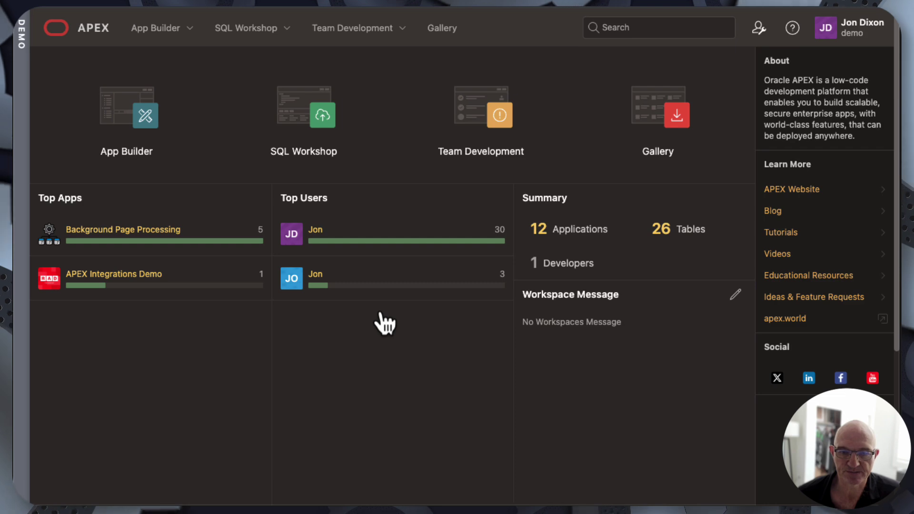
left_click(143, 128)
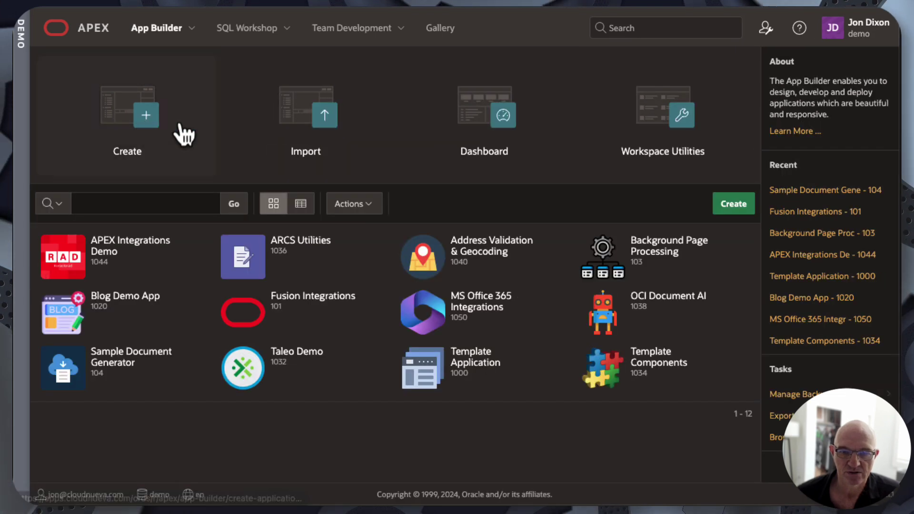
left_click(633, 265)
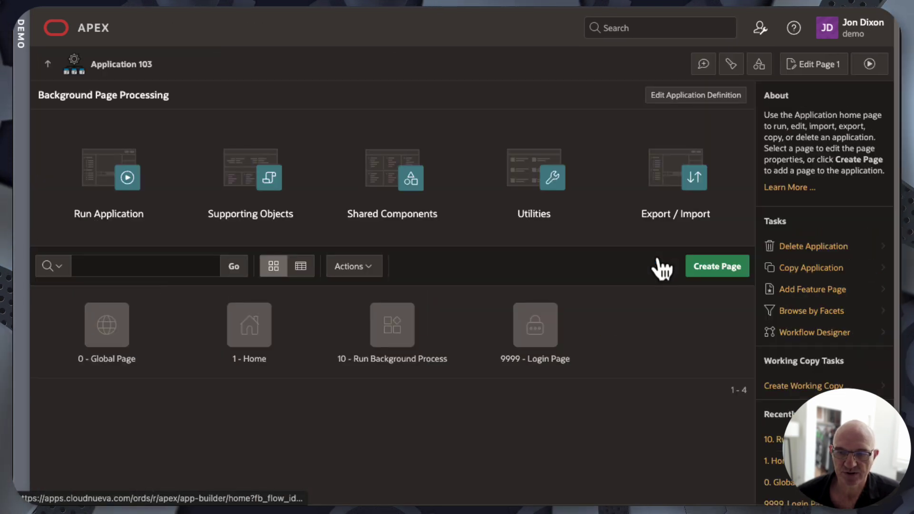
Step: Export application 103, keeping the default export settings
left_click(681, 180)
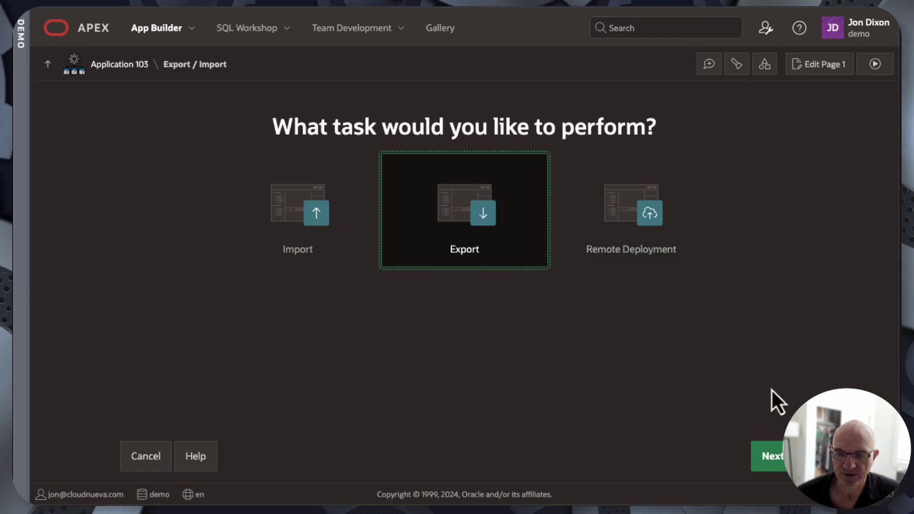
left_click(780, 455)
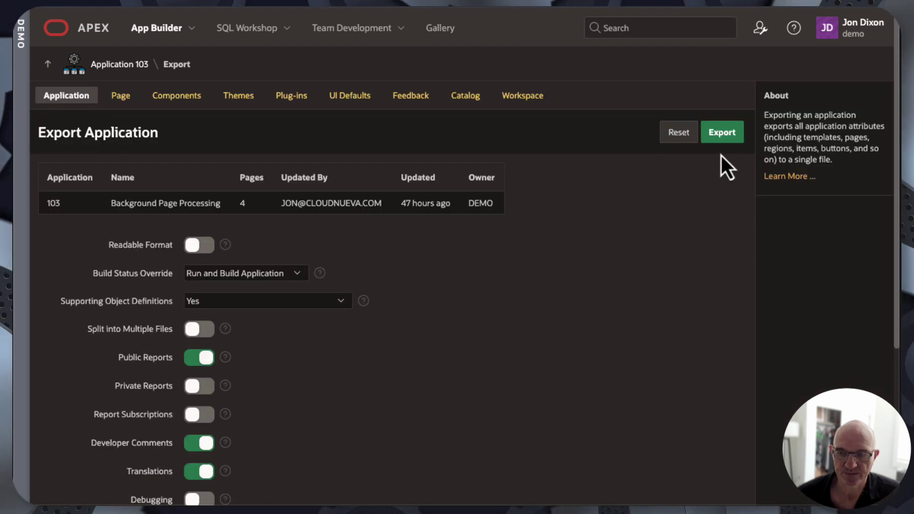
left_click(721, 141)
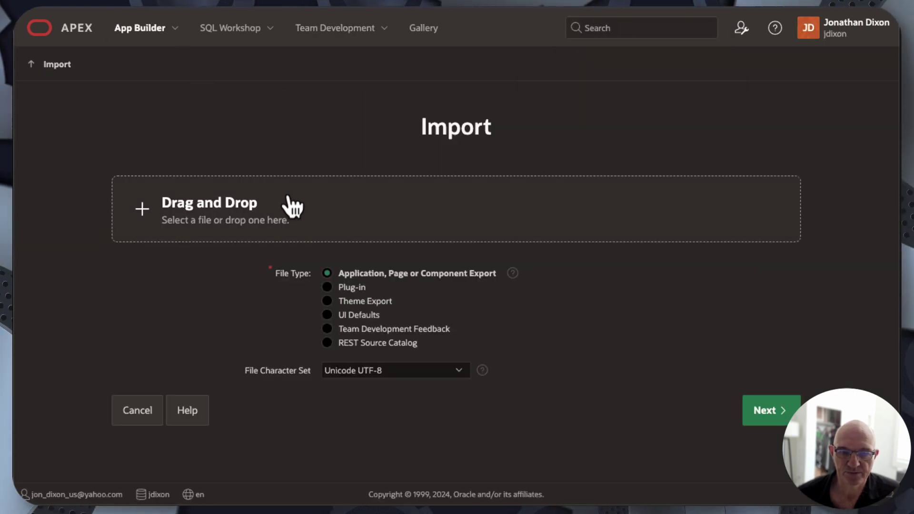
Step: Upload f103 (2).sql from Downloads as an application export in the Import wizard
left_click(282, 220)
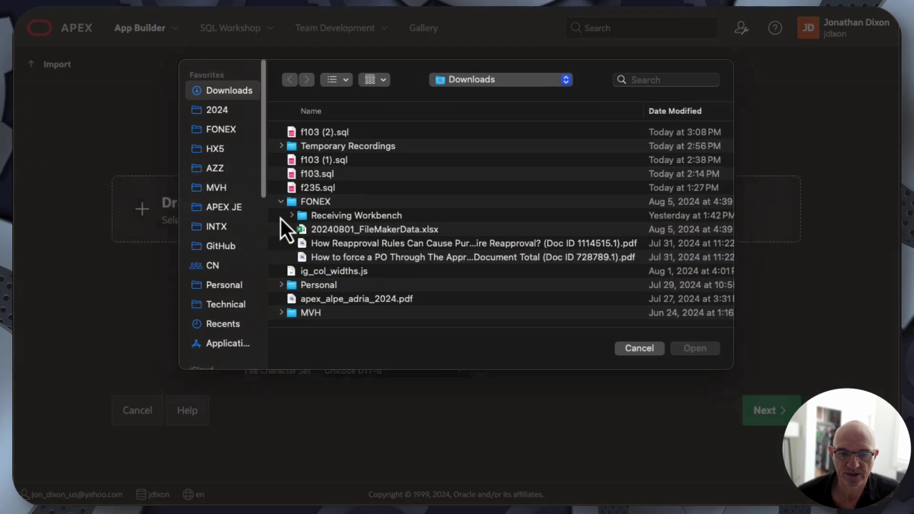
double_click(307, 138)
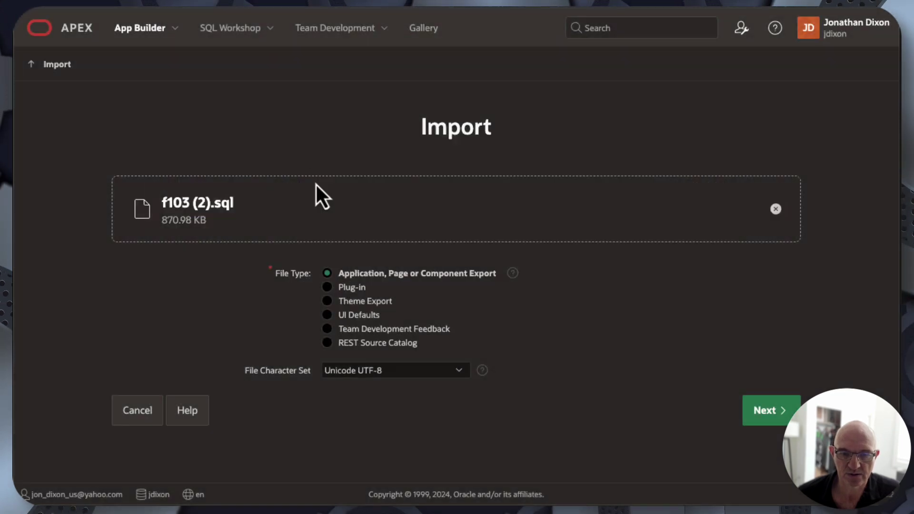
left_click(768, 411)
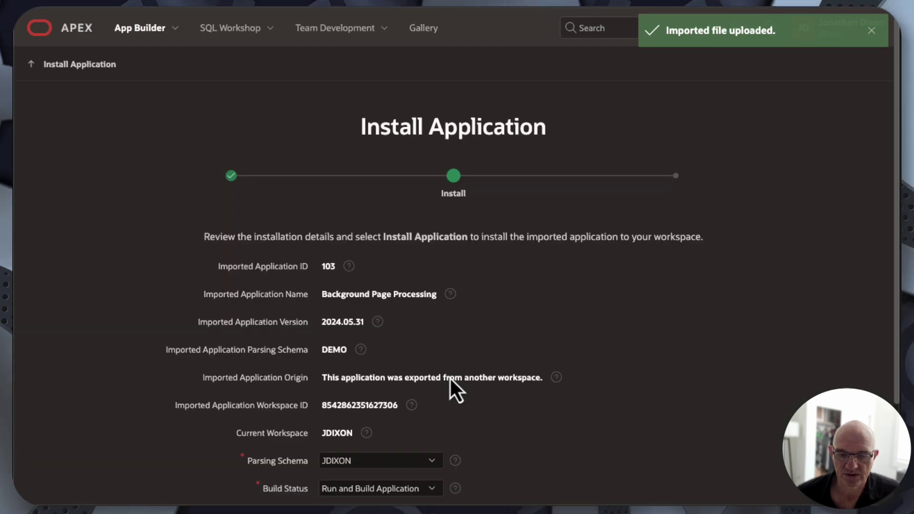
Step: Install the imported application in the JDIXON workspace using the Change Application ID option with ID 99314
scroll(449, 376, "down", 5)
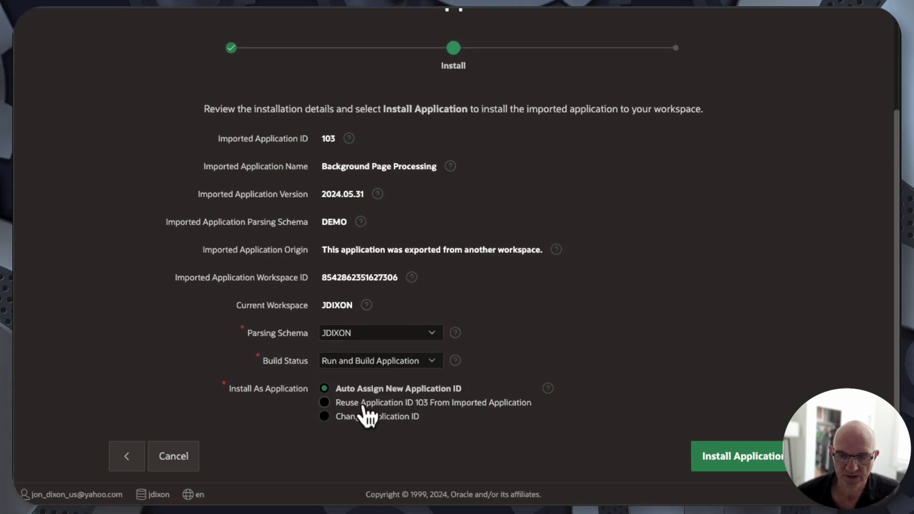
left_click(361, 419)
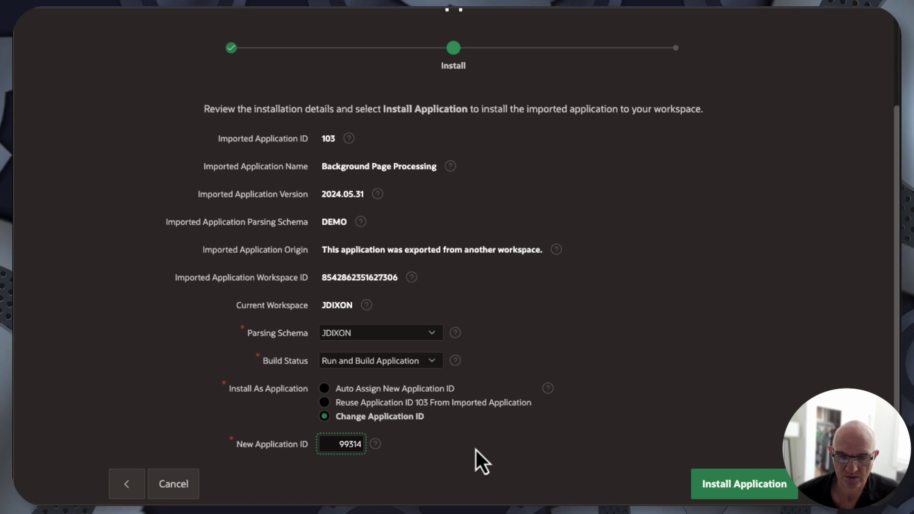
left_click(741, 488)
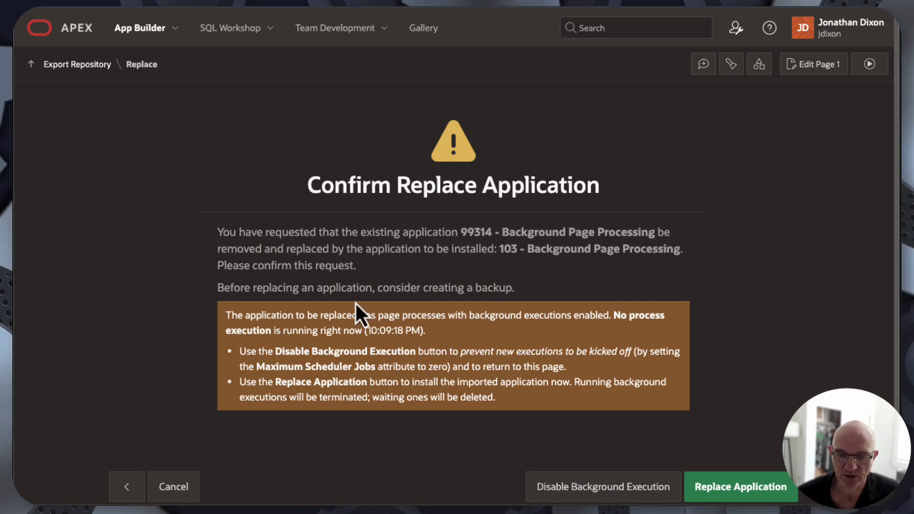
Step: Disable background execution for the existing application, replace it with the imported one and finish the installation prompts
left_click(586, 496)
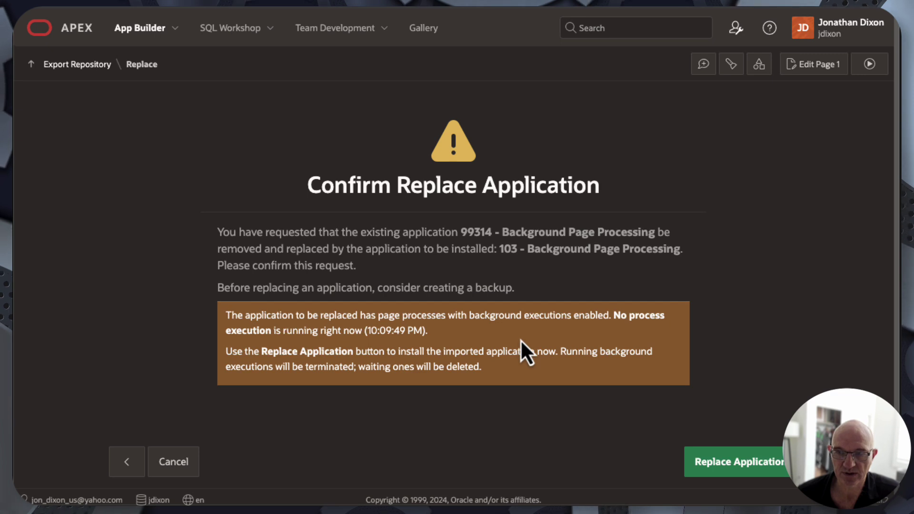
left_click(738, 469)
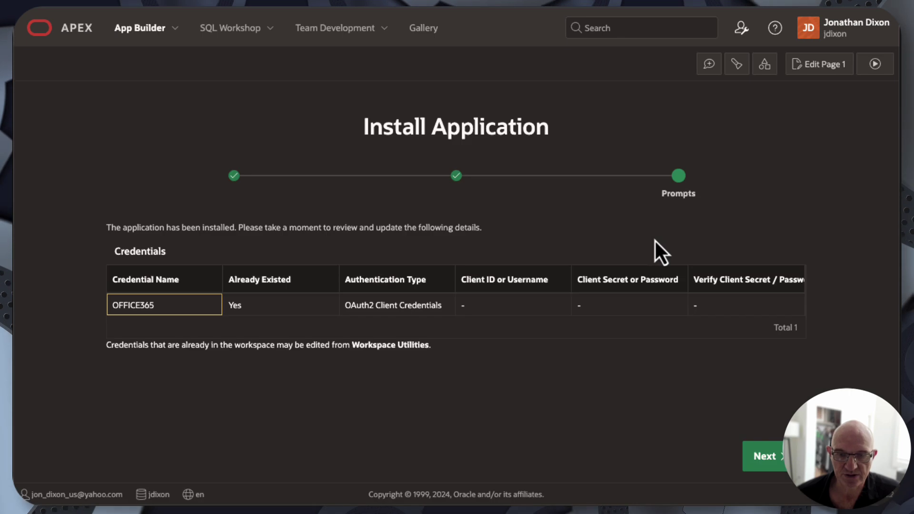
left_click(768, 456)
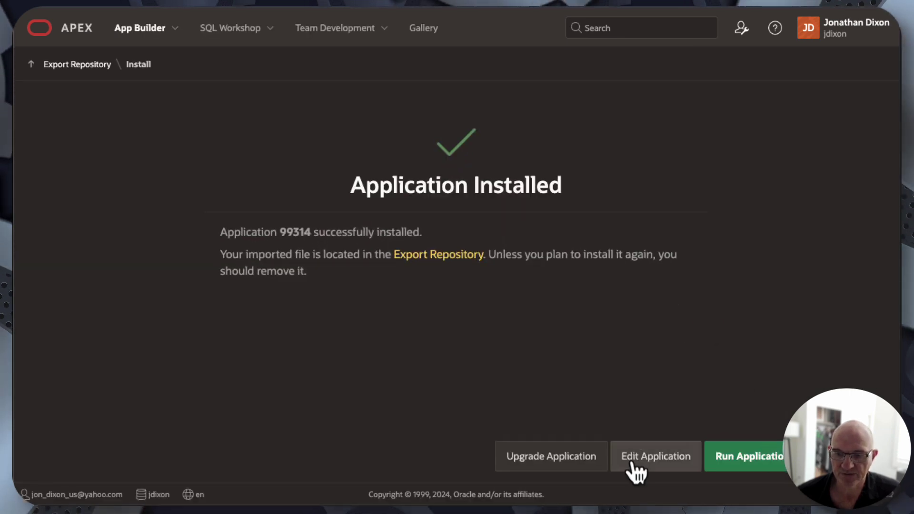
Step: Open the definition of the newly installed application and review its Maximum Background Page Process Jobs property
left_click(636, 472)
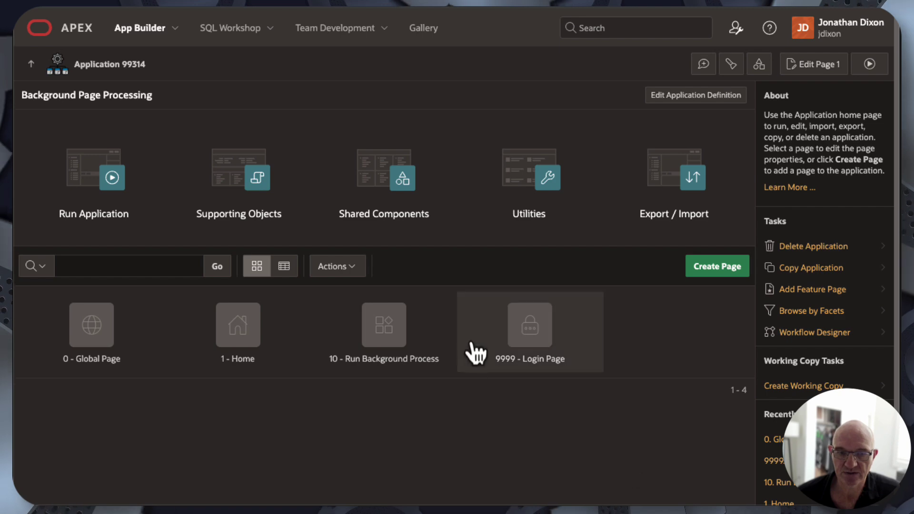
left_click(675, 98)
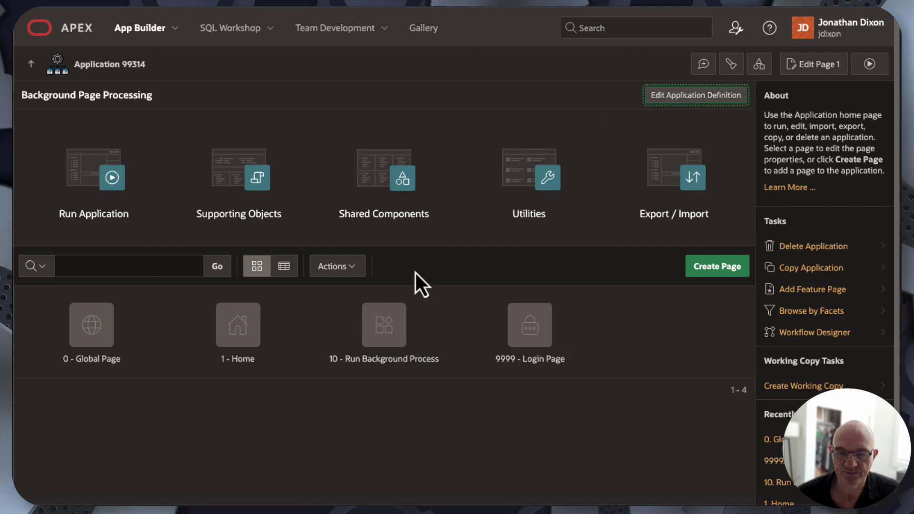
scroll(398, 285, "down", 7)
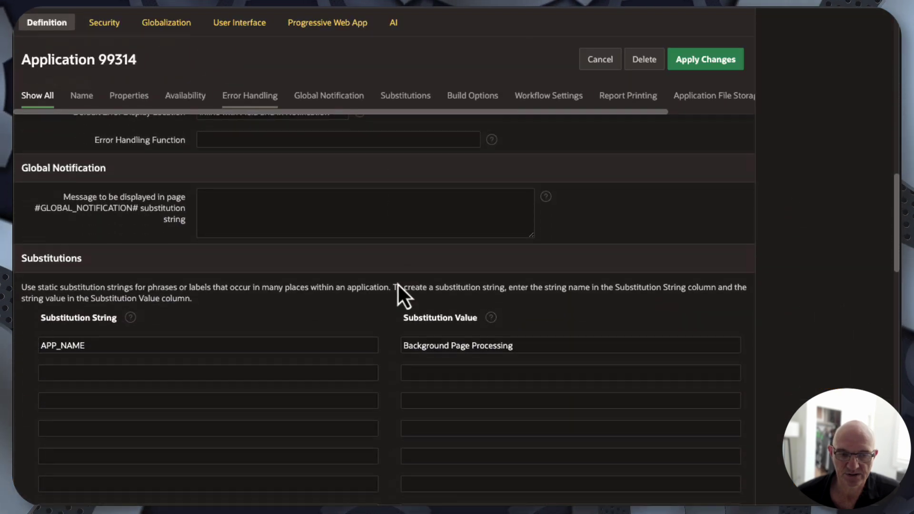
scroll(398, 285, "up", 10)
scroll(398, 285, "up", 1)
left_click(211, 383)
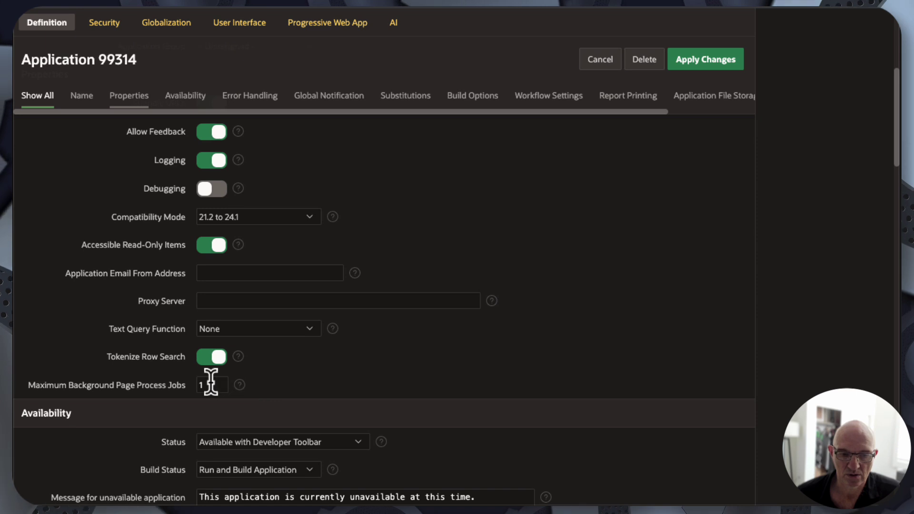
left_click(184, 384)
left_click(352, 390)
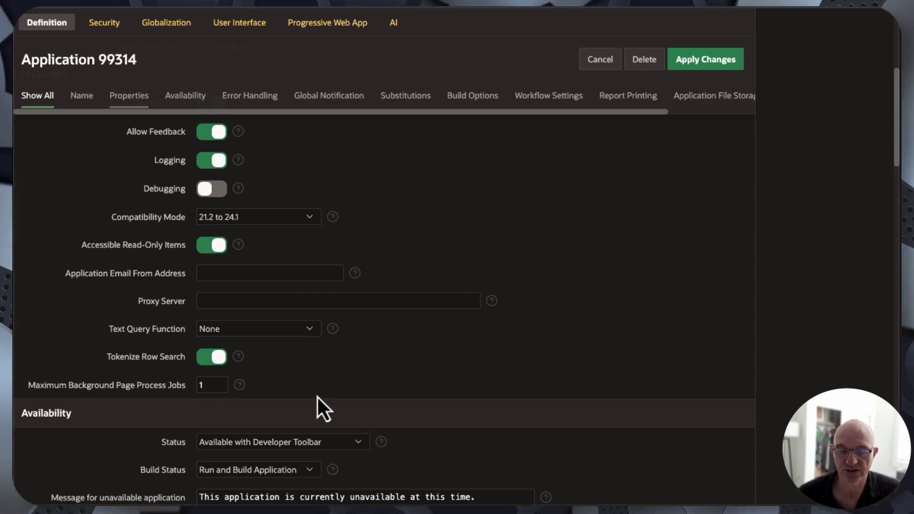
scroll(422, 249, "up", 10)
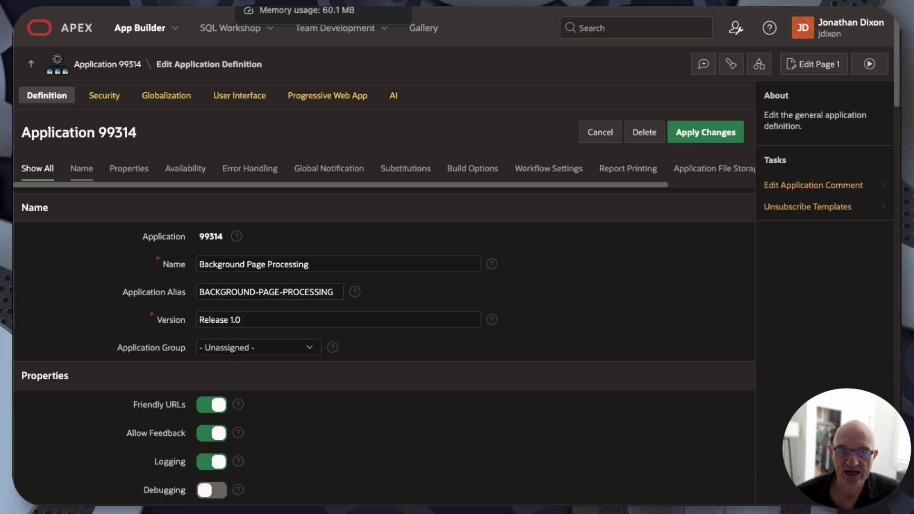
Step: Switch to the running Run Background Process page, start a process with JDTEST as Context Information and dismiss the notification
left_click(285, 1)
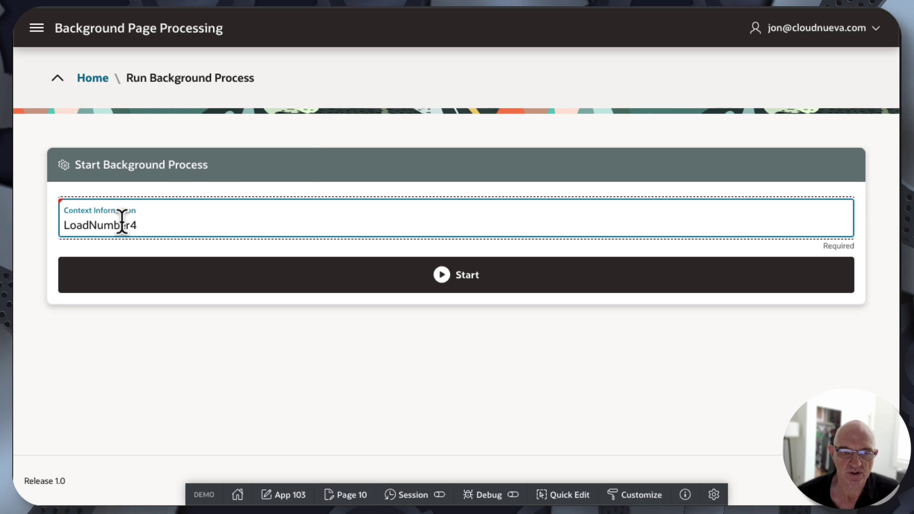
double_click(106, 224)
key("BackSpace")
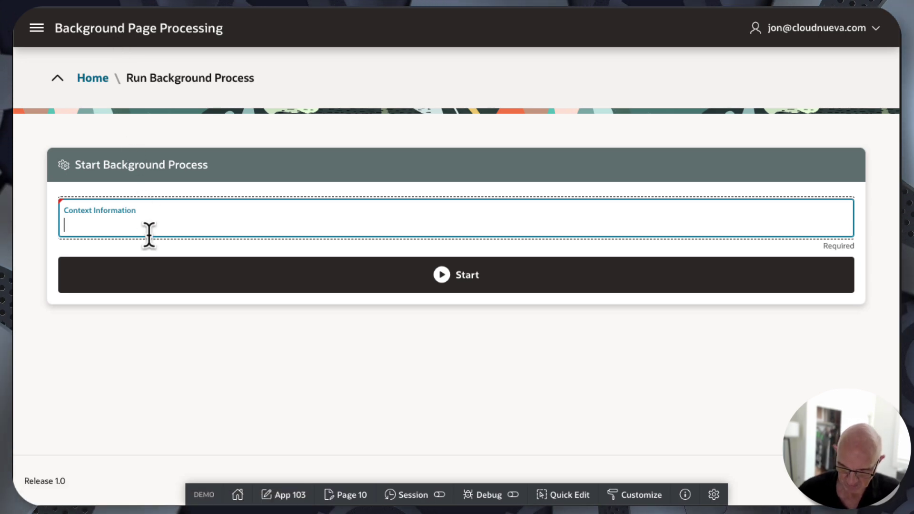
type("JDTEST")
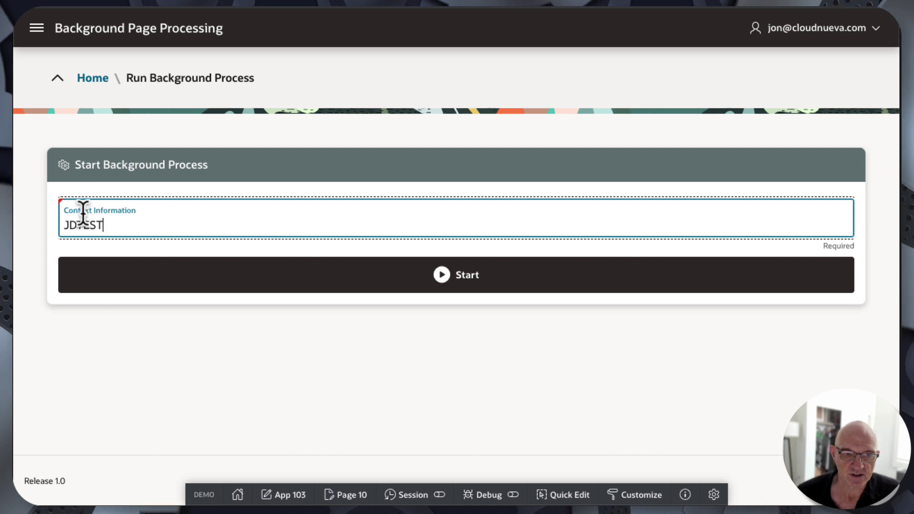
left_click(61, 210)
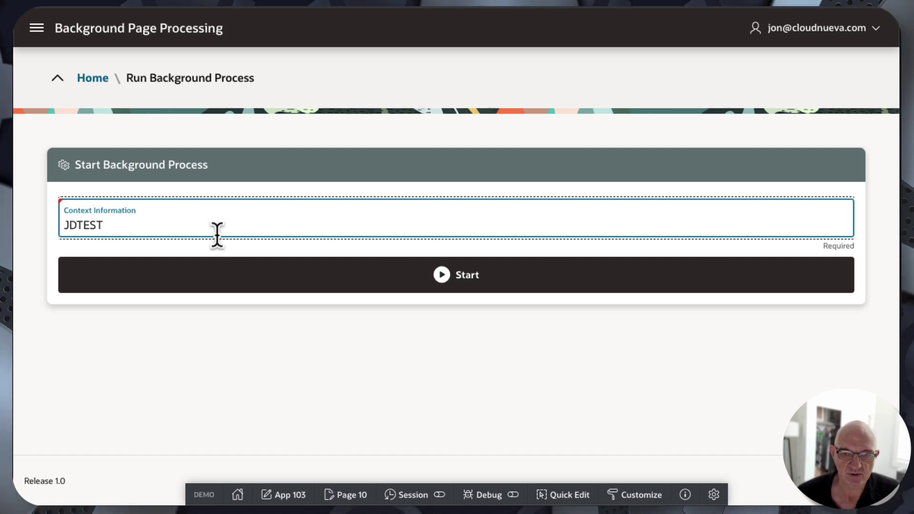
left_click(371, 276)
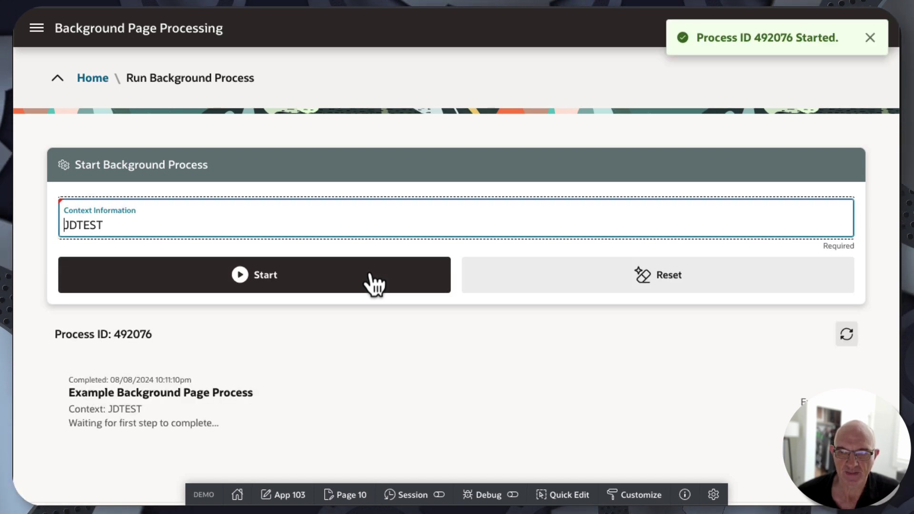
double_click(769, 37)
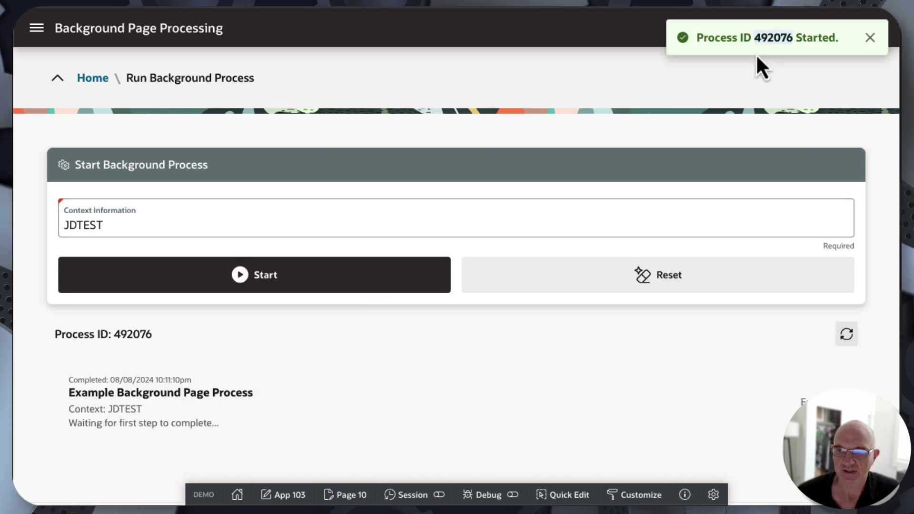
left_click(870, 38)
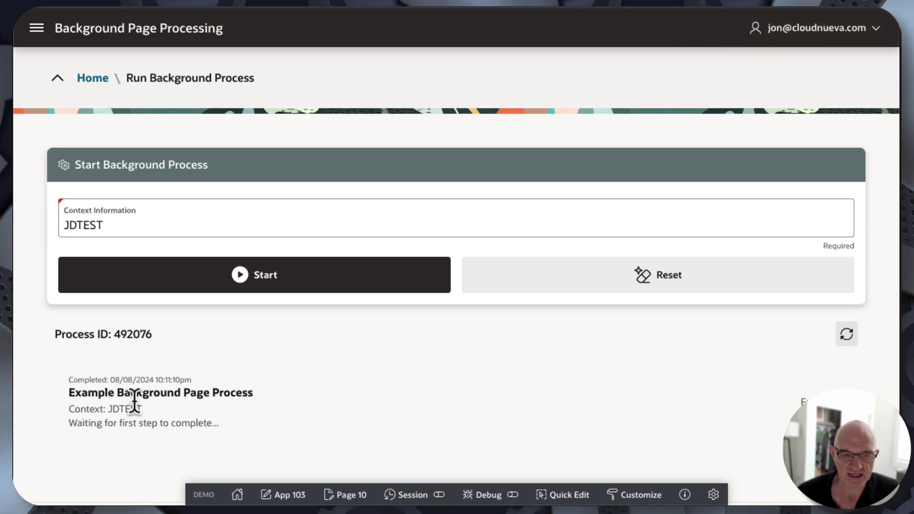
Step: Refresh the progress region repeatedly to follow the background process's steps and status through to completion
left_click(846, 335)
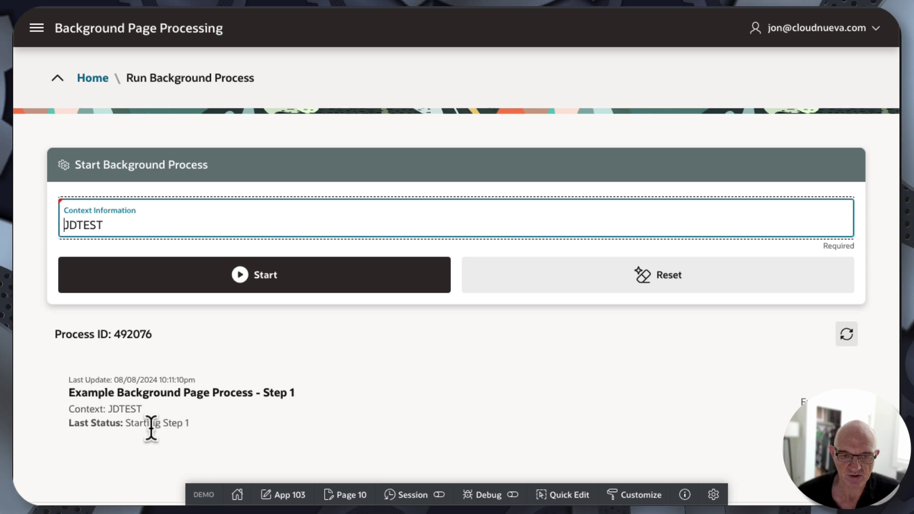
left_click(846, 336)
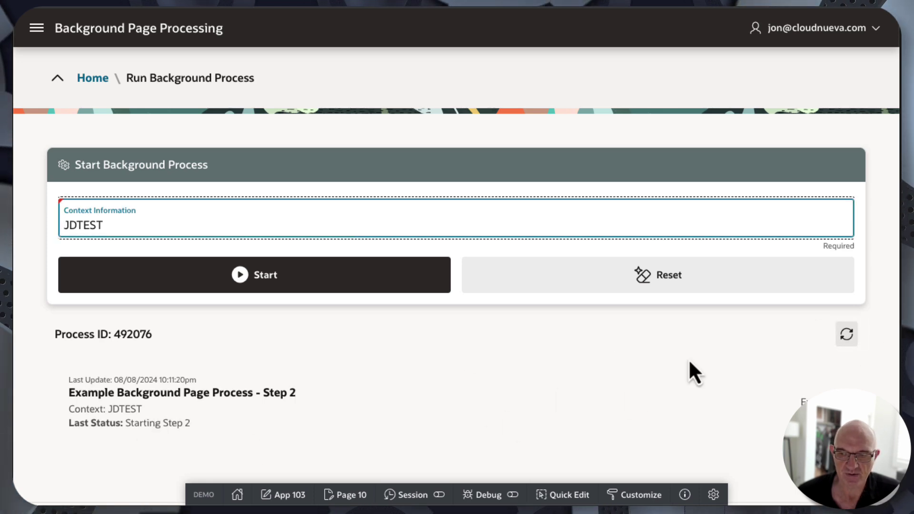
left_click(846, 334)
left_click(847, 335)
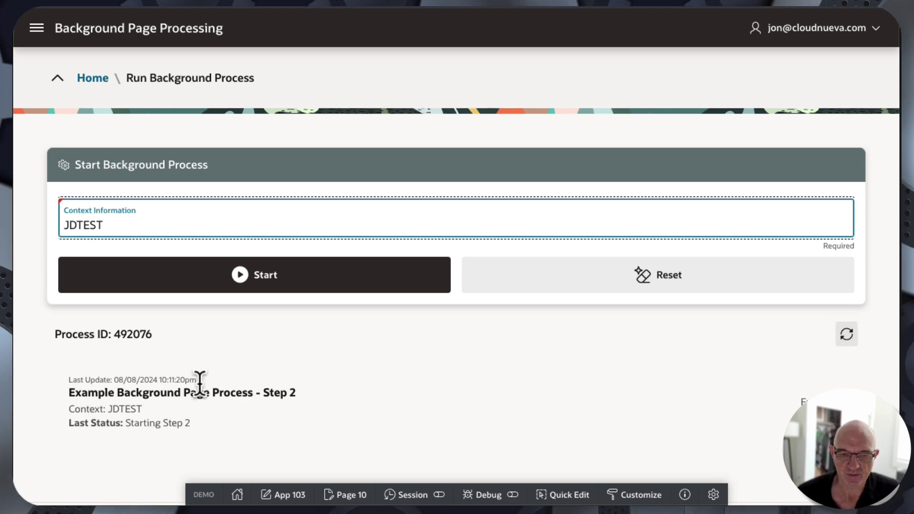
left_click(849, 335)
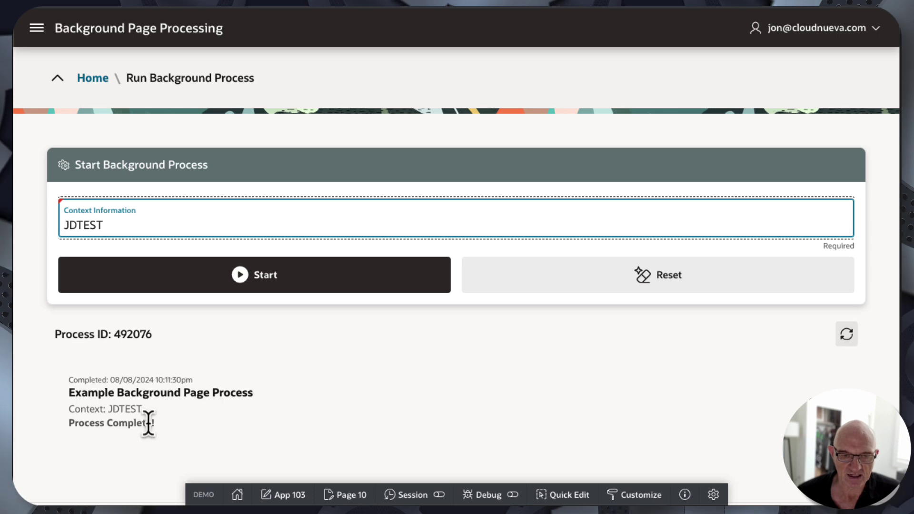
left_click_drag(136, 422, 294, 434)
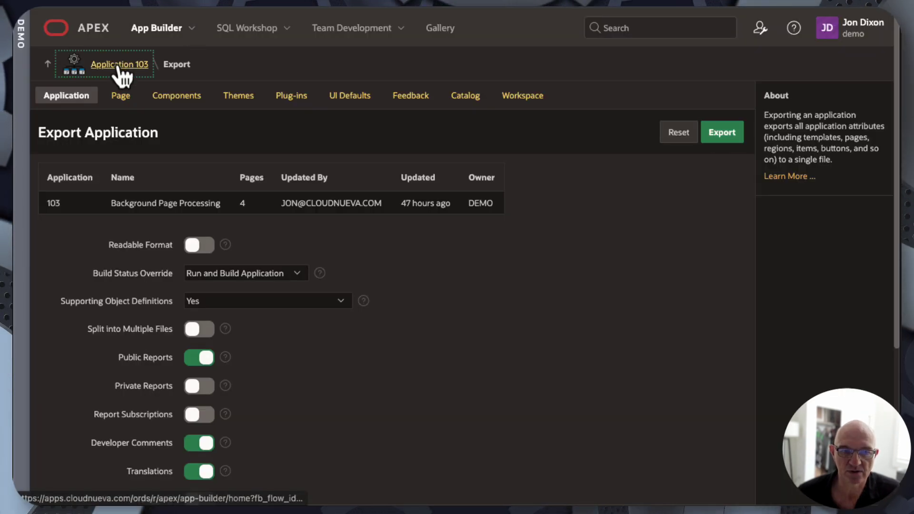
Step: Return to application 103 in App Builder, open page 10 in Page Designer and select the Progress region
left_click(121, 68)
left_click(393, 355)
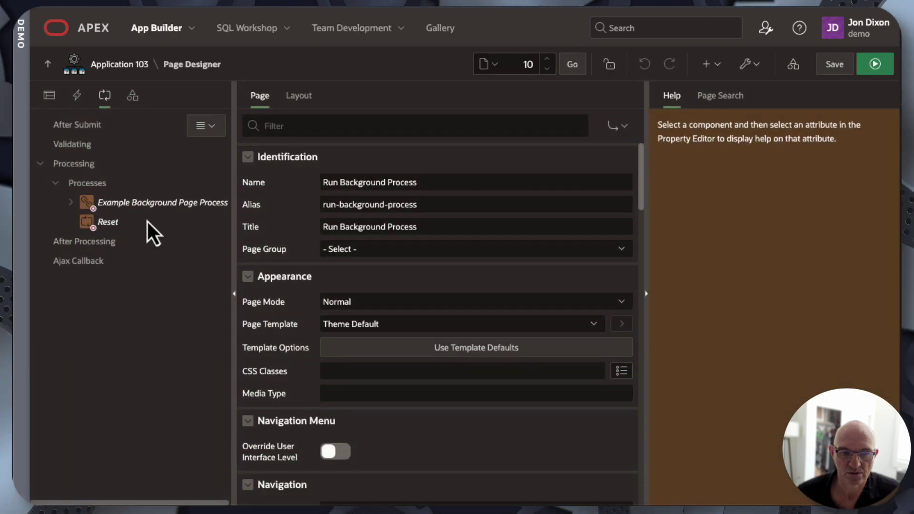
left_click(49, 96)
scroll(141, 371, "down", 1)
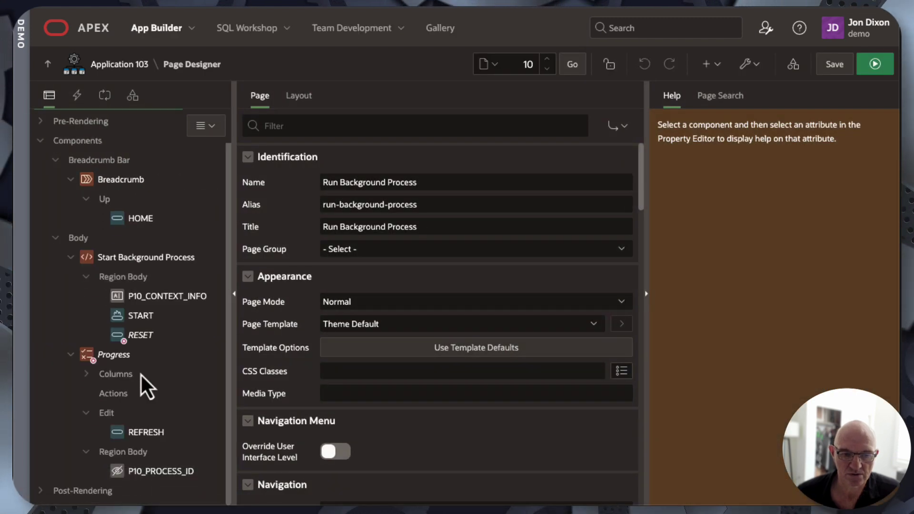
left_click(113, 355)
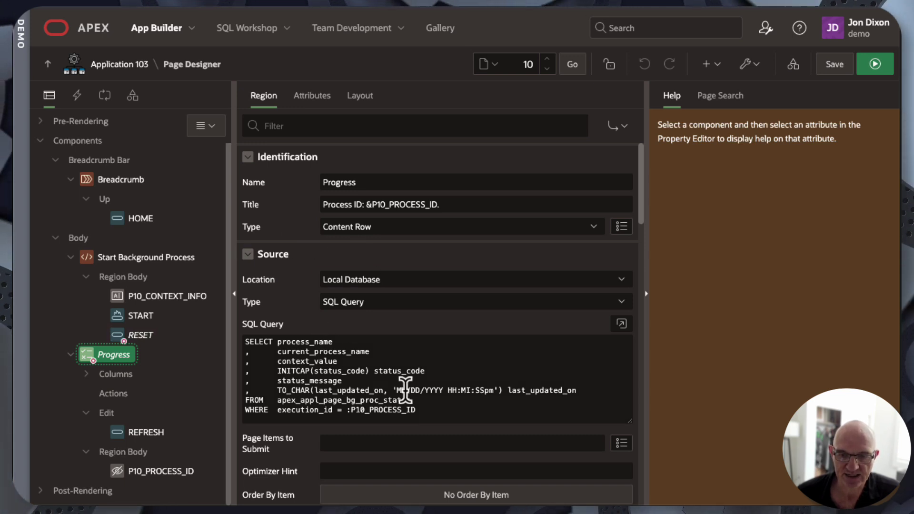
Step: Examine the Progress region's SQL query, including its source view and execution_id filter, and open the region's attributes
left_click(620, 325)
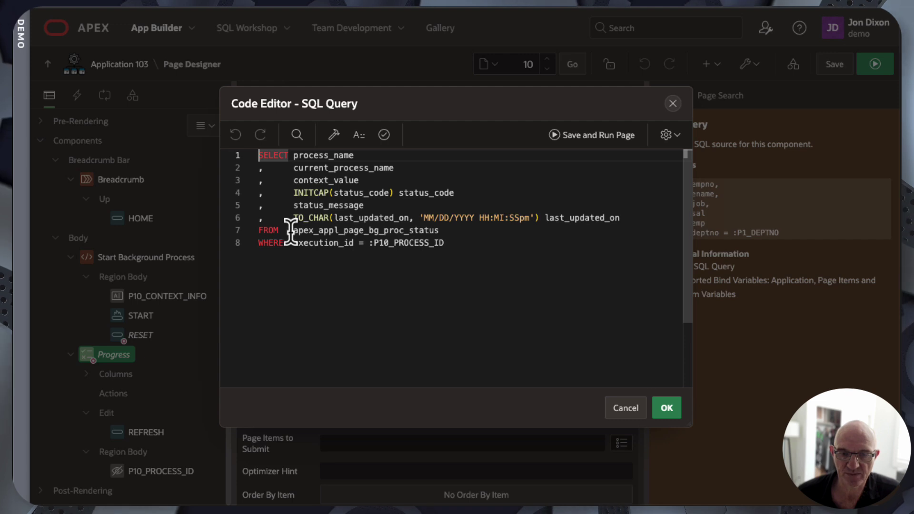
left_click_drag(293, 230, 451, 233)
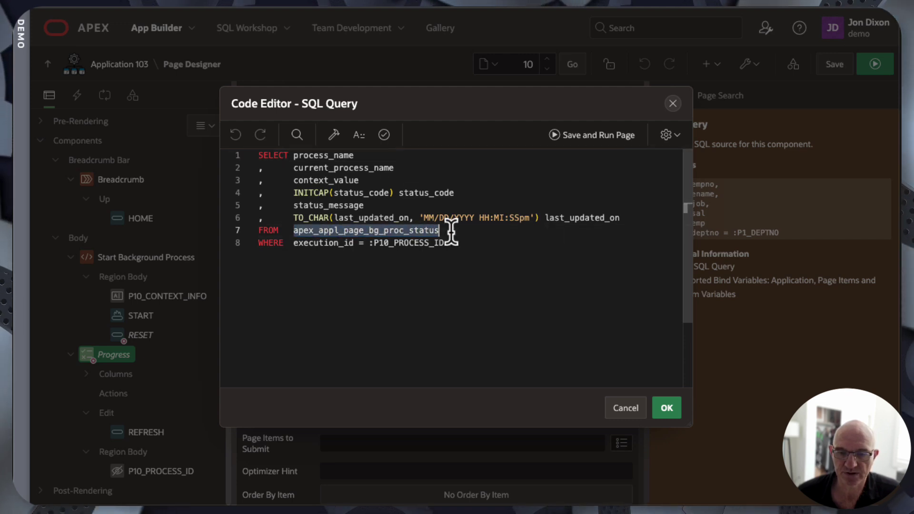
double_click(316, 245)
double_click(389, 244)
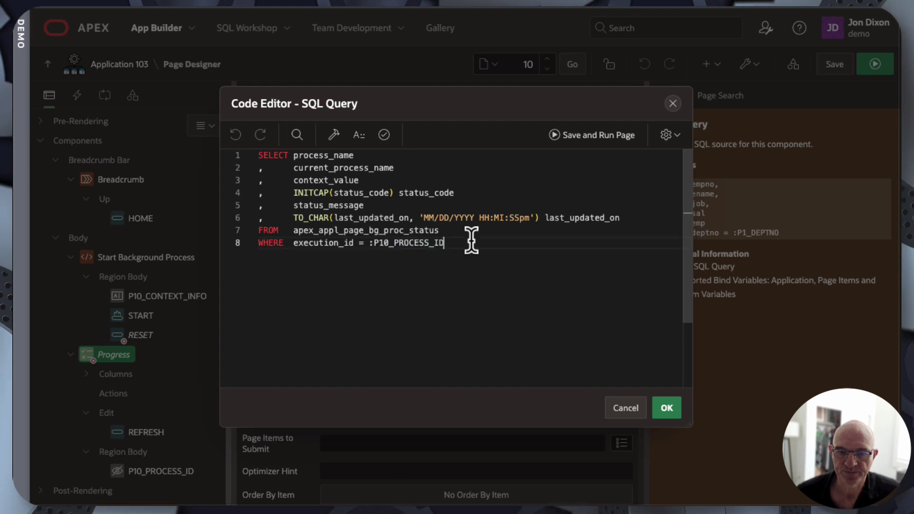
left_click(673, 103)
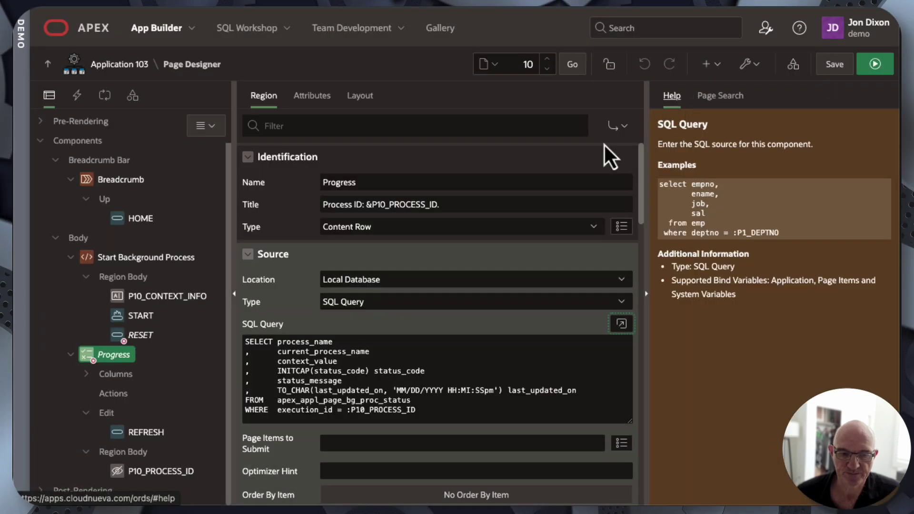
left_click(322, 106)
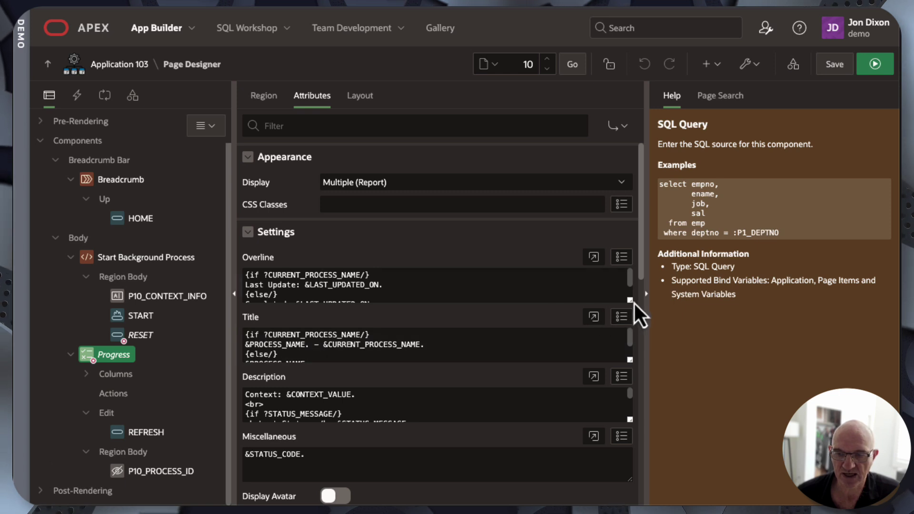
Step: Enlarge the Progress region's Overline and Title settings and examine their conditional CURRENT_PROCESS_NAME template directives
left_click_drag(629, 301, 621, 328)
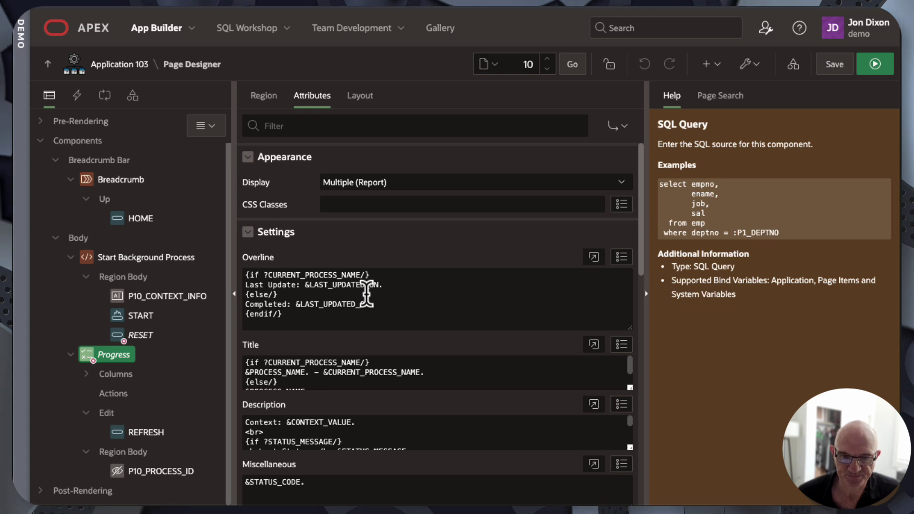
left_click(435, 280)
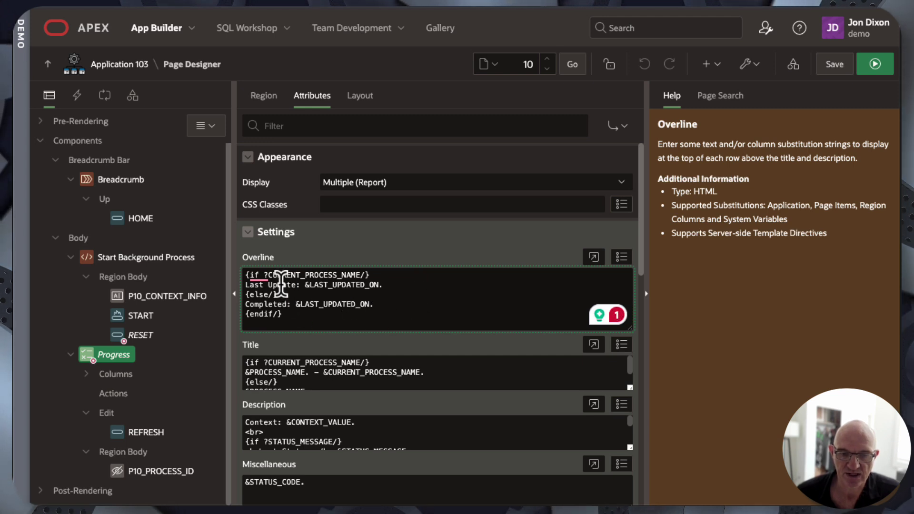
double_click(266, 304)
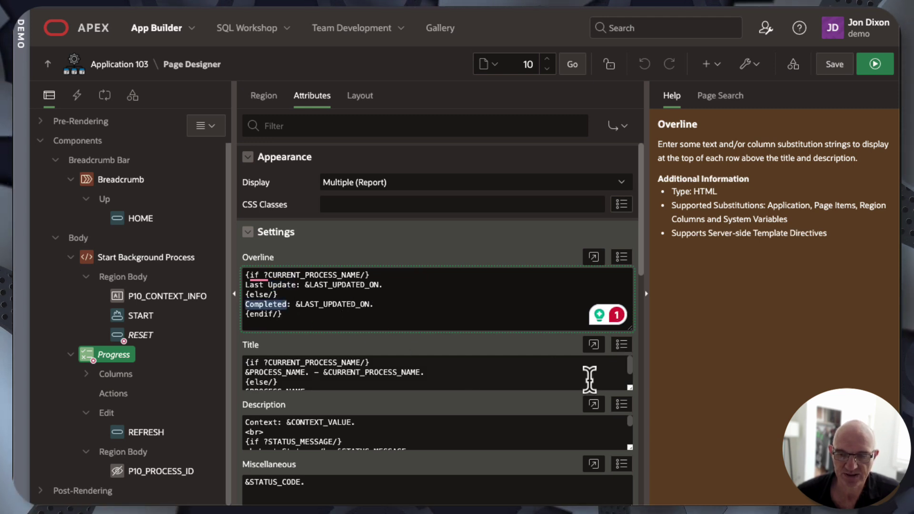
left_click_drag(628, 393, 628, 419)
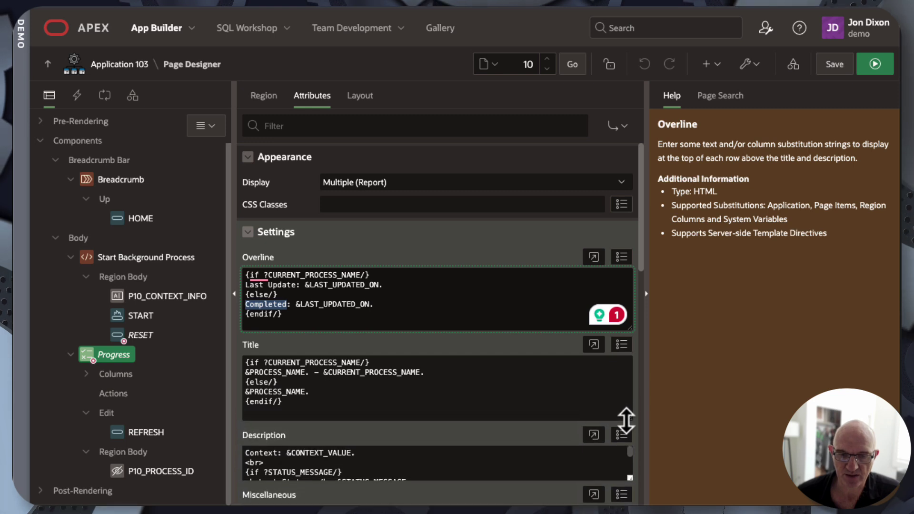
left_click_drag(303, 404, 241, 362)
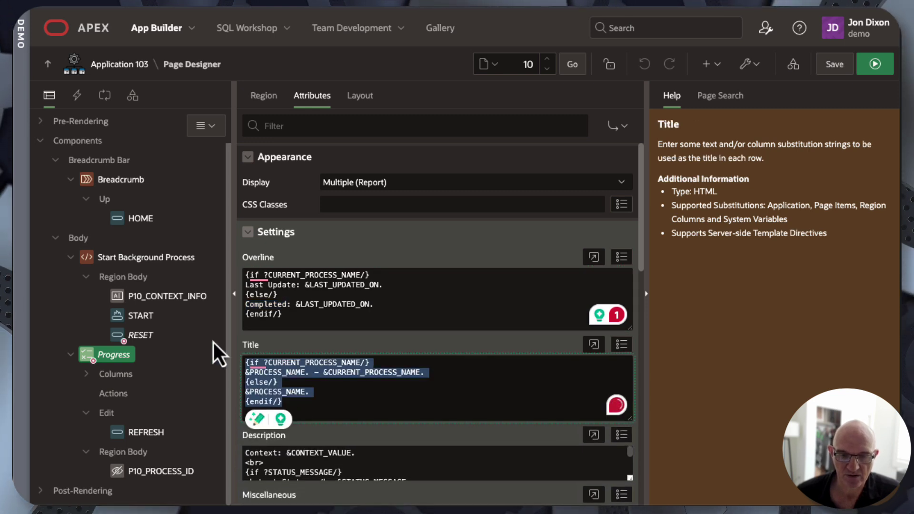
left_click(390, 383)
scroll(390, 388, "down", 4)
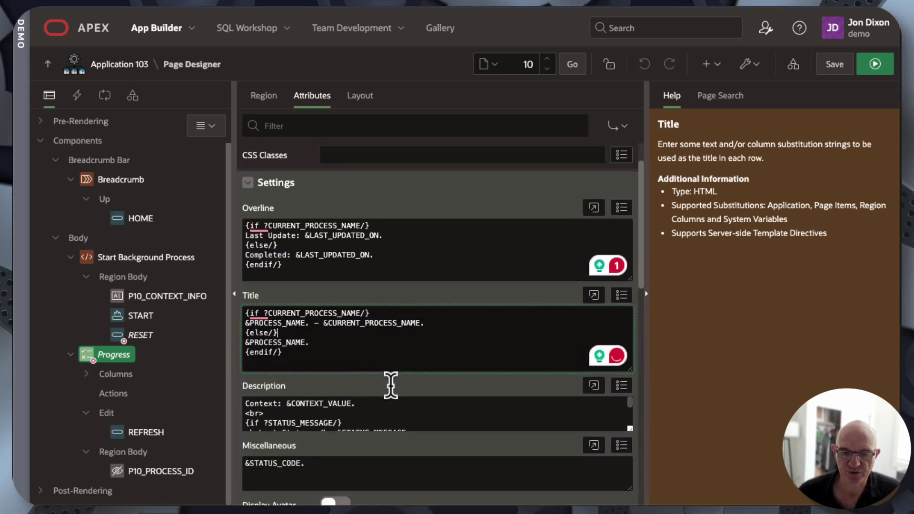